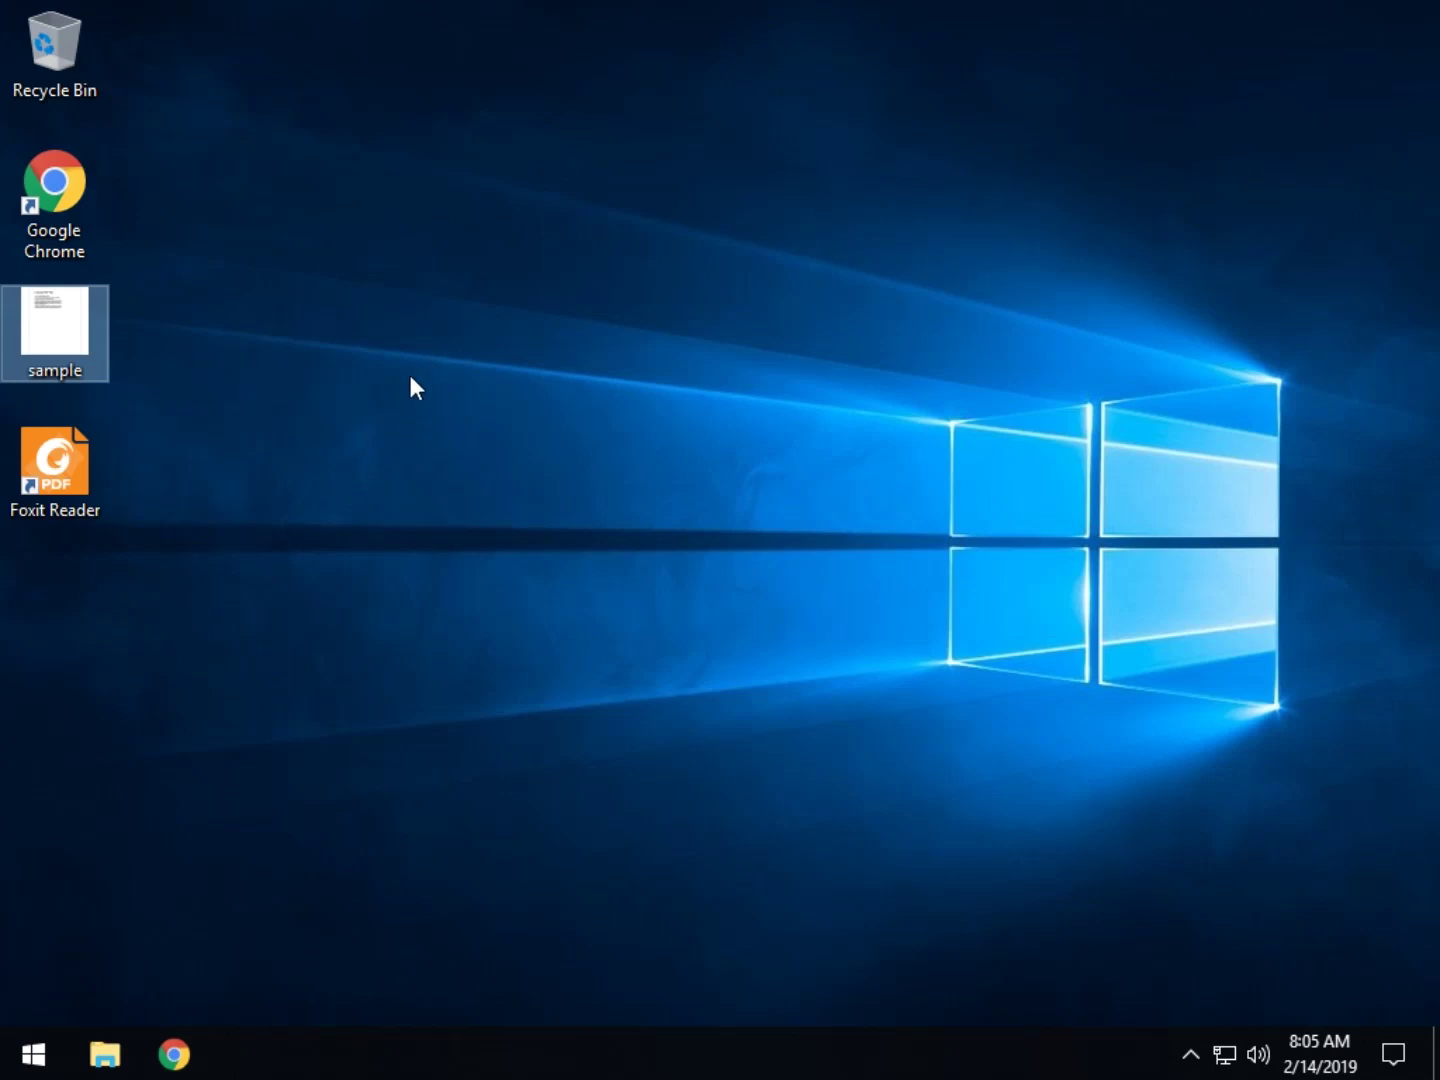
Check and close sample.pdf, then copy the HKEY_CURRENT_USER...Packages path from the MajorGeeks guide.
double_click(55, 330)
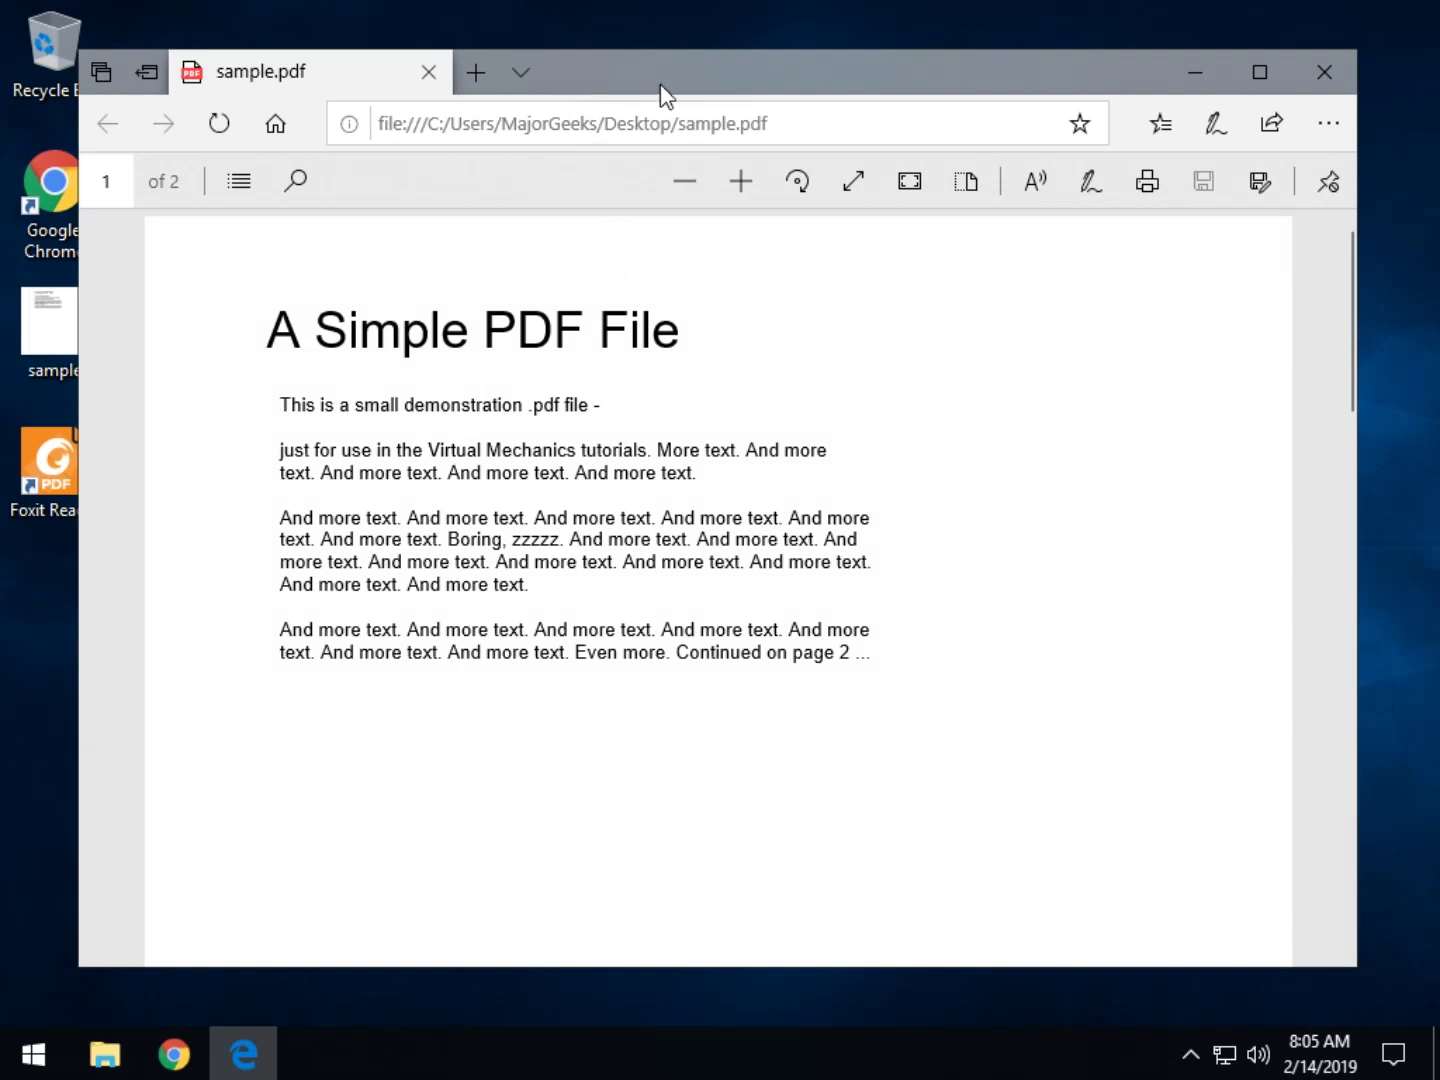
left_click(1337, 78)
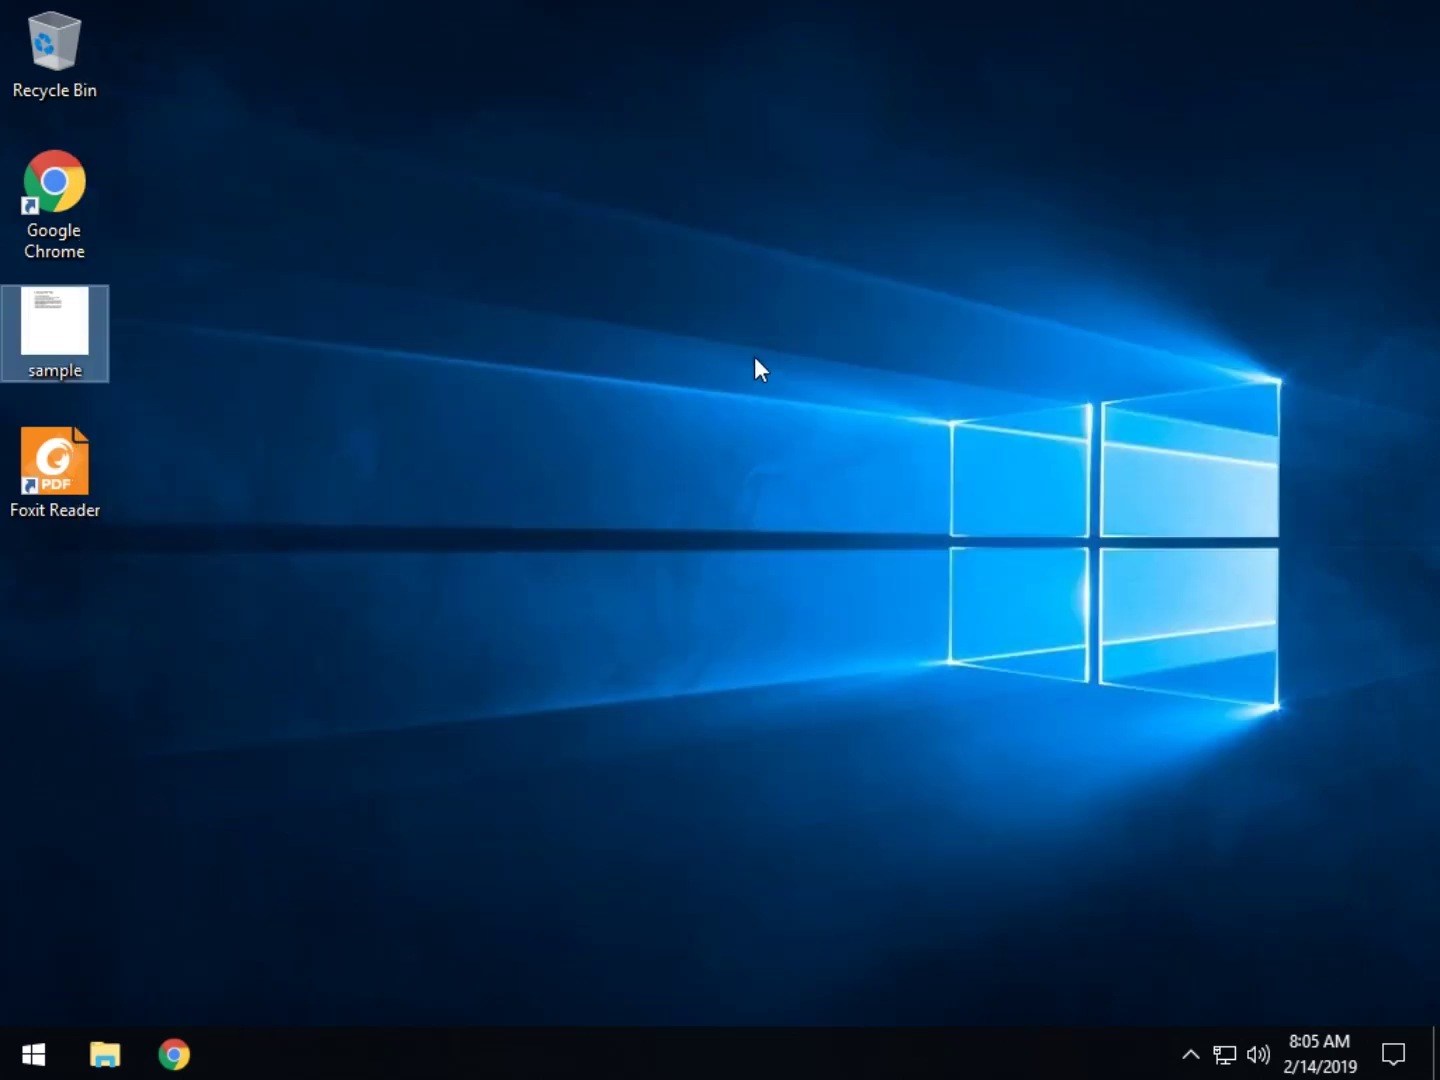
left_click(184, 1054)
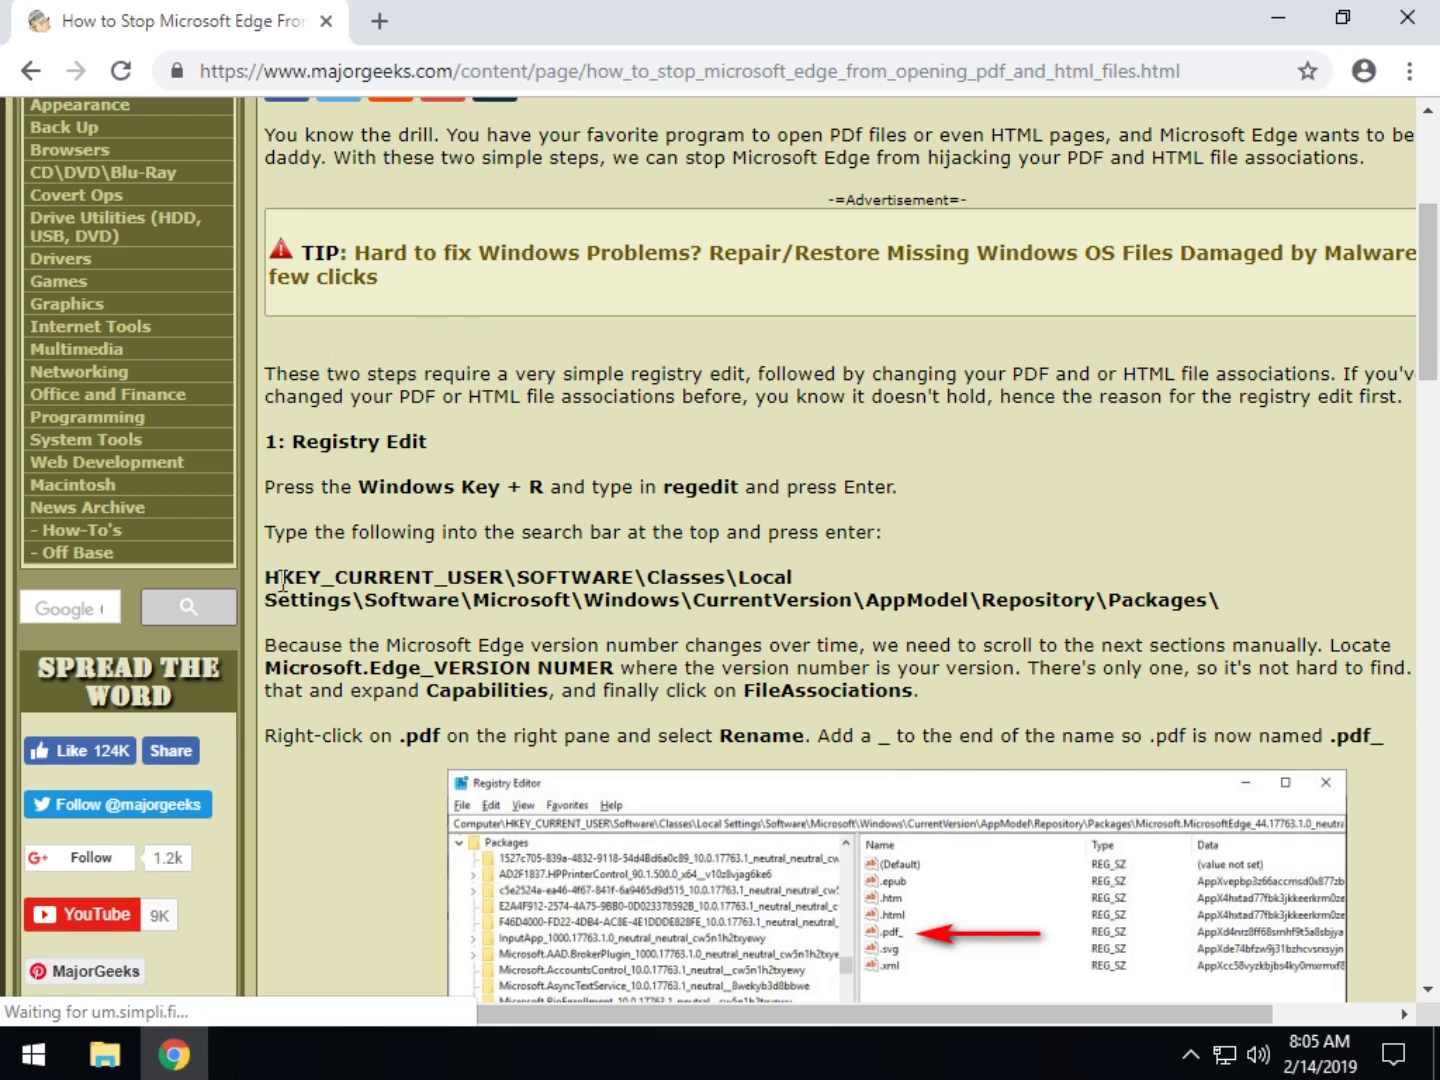
left_click_drag(265, 578, 1227, 600)
right_click(1220, 599)
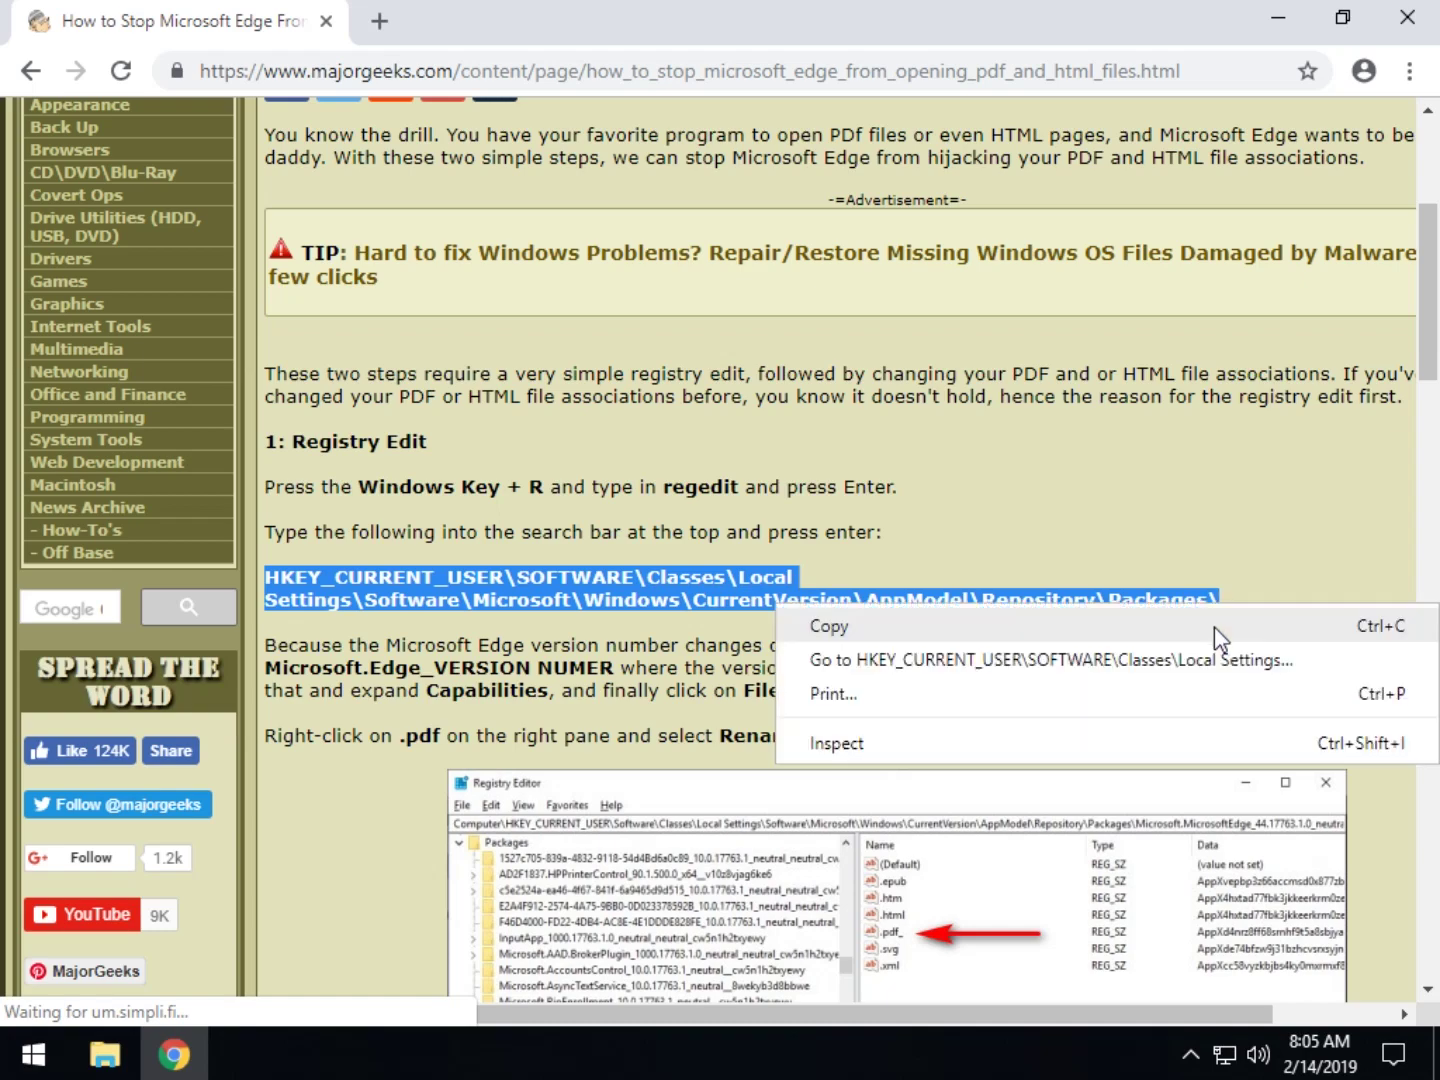
left_click(1128, 630)
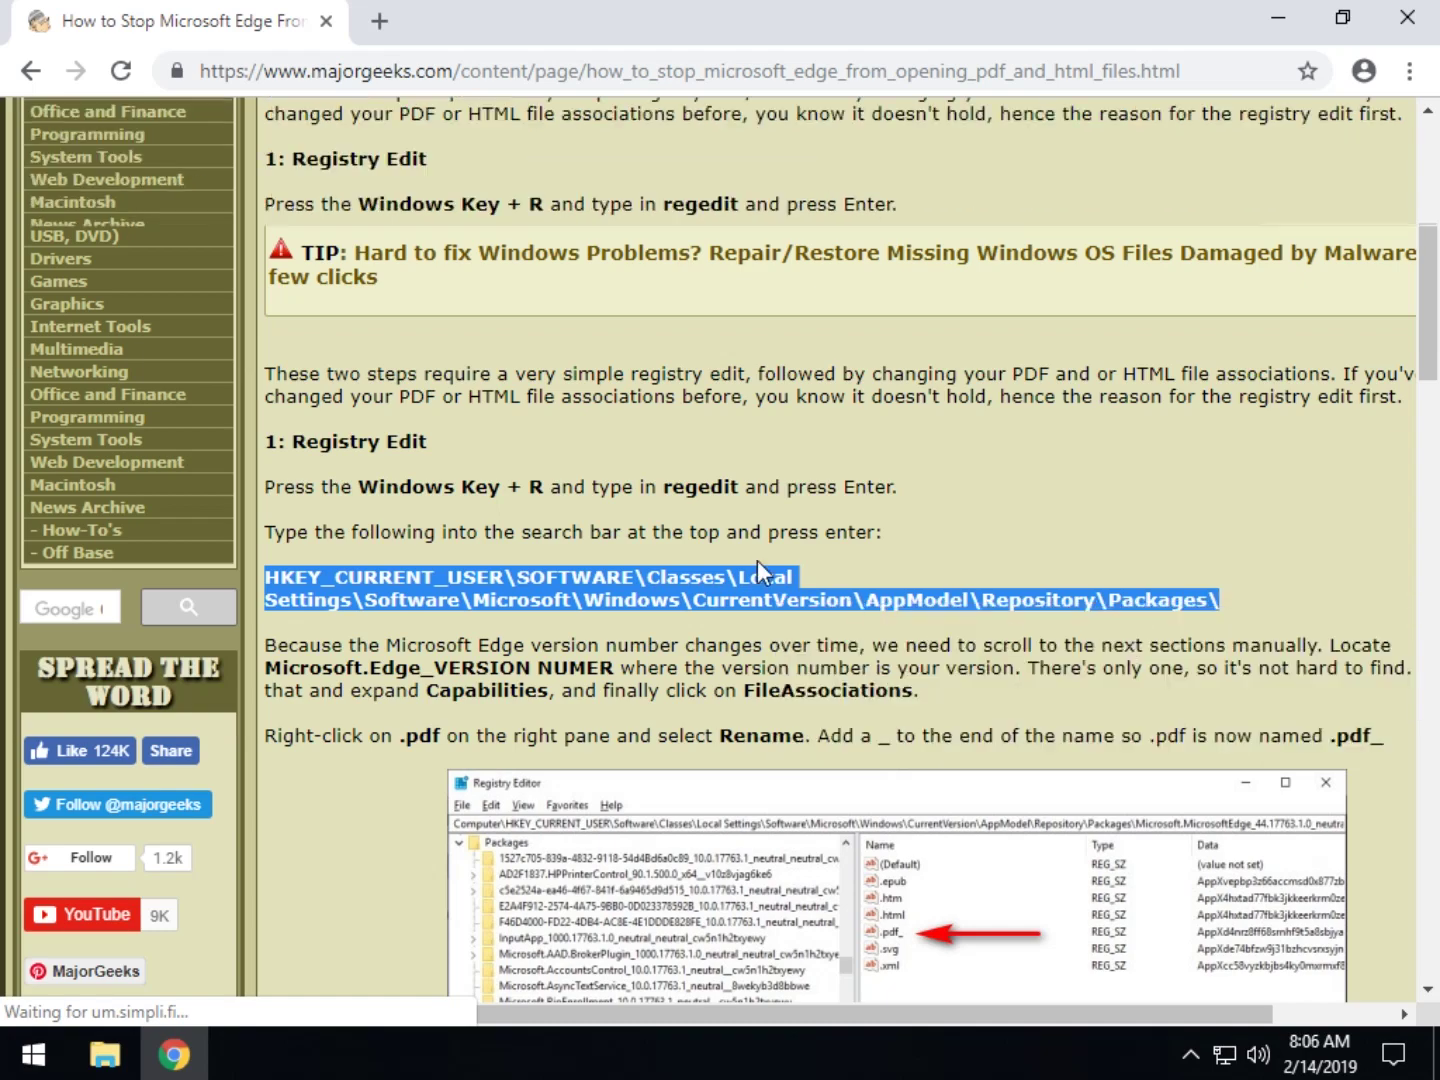
scroll(758, 561, "down", 10)
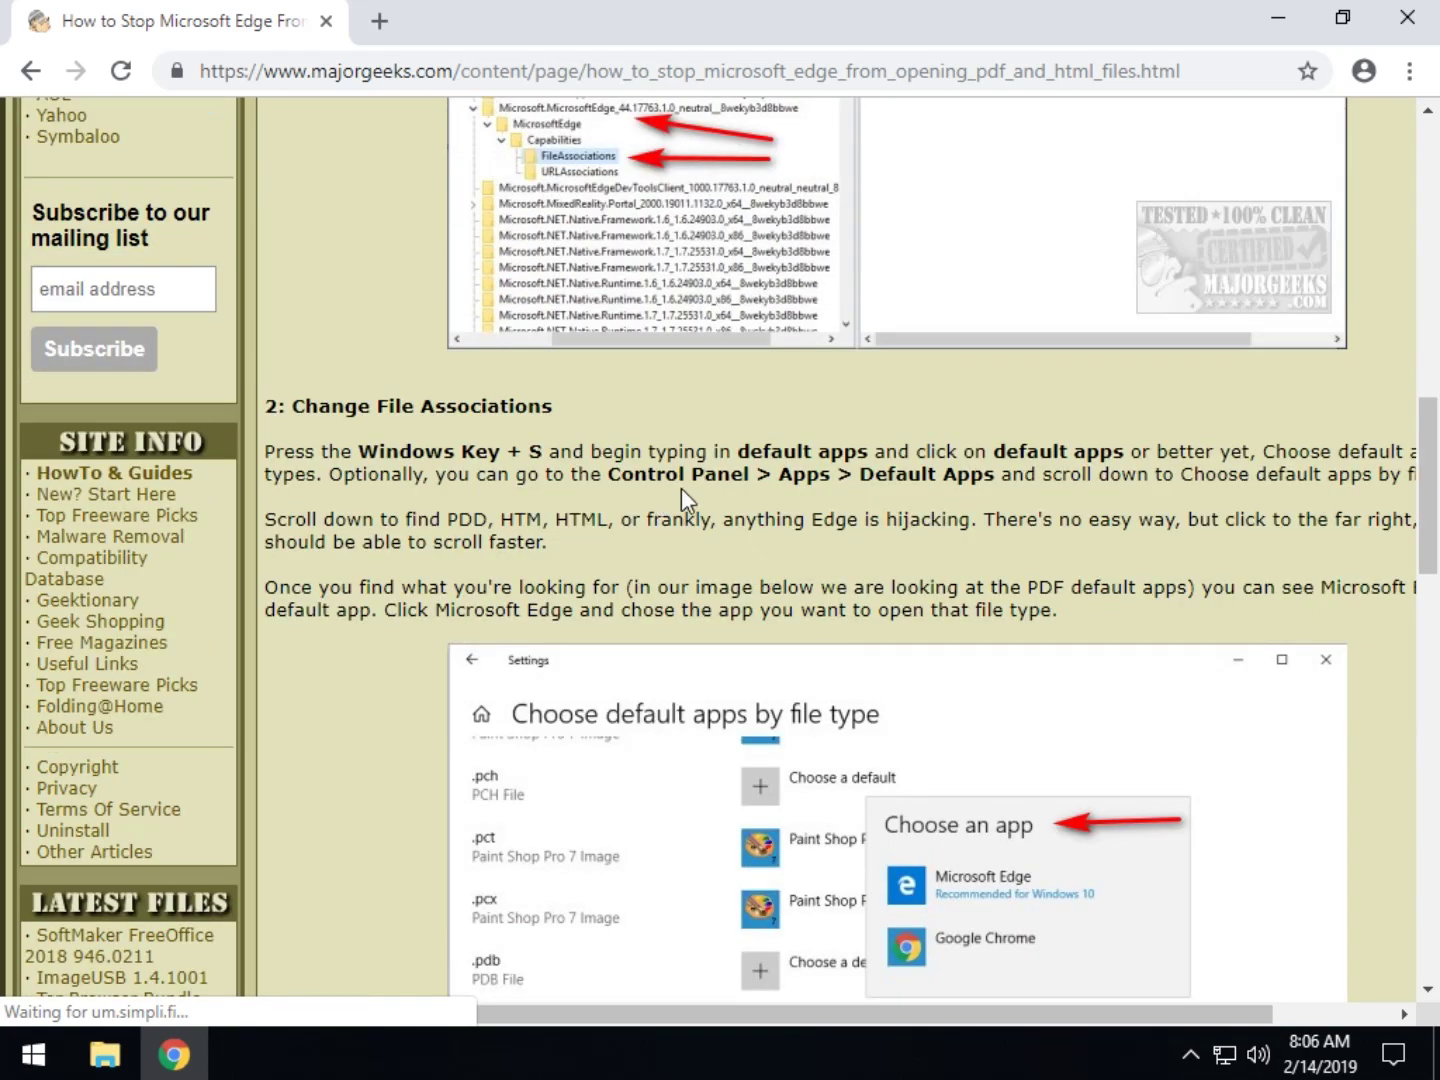
scroll(680, 486, "up", 7)
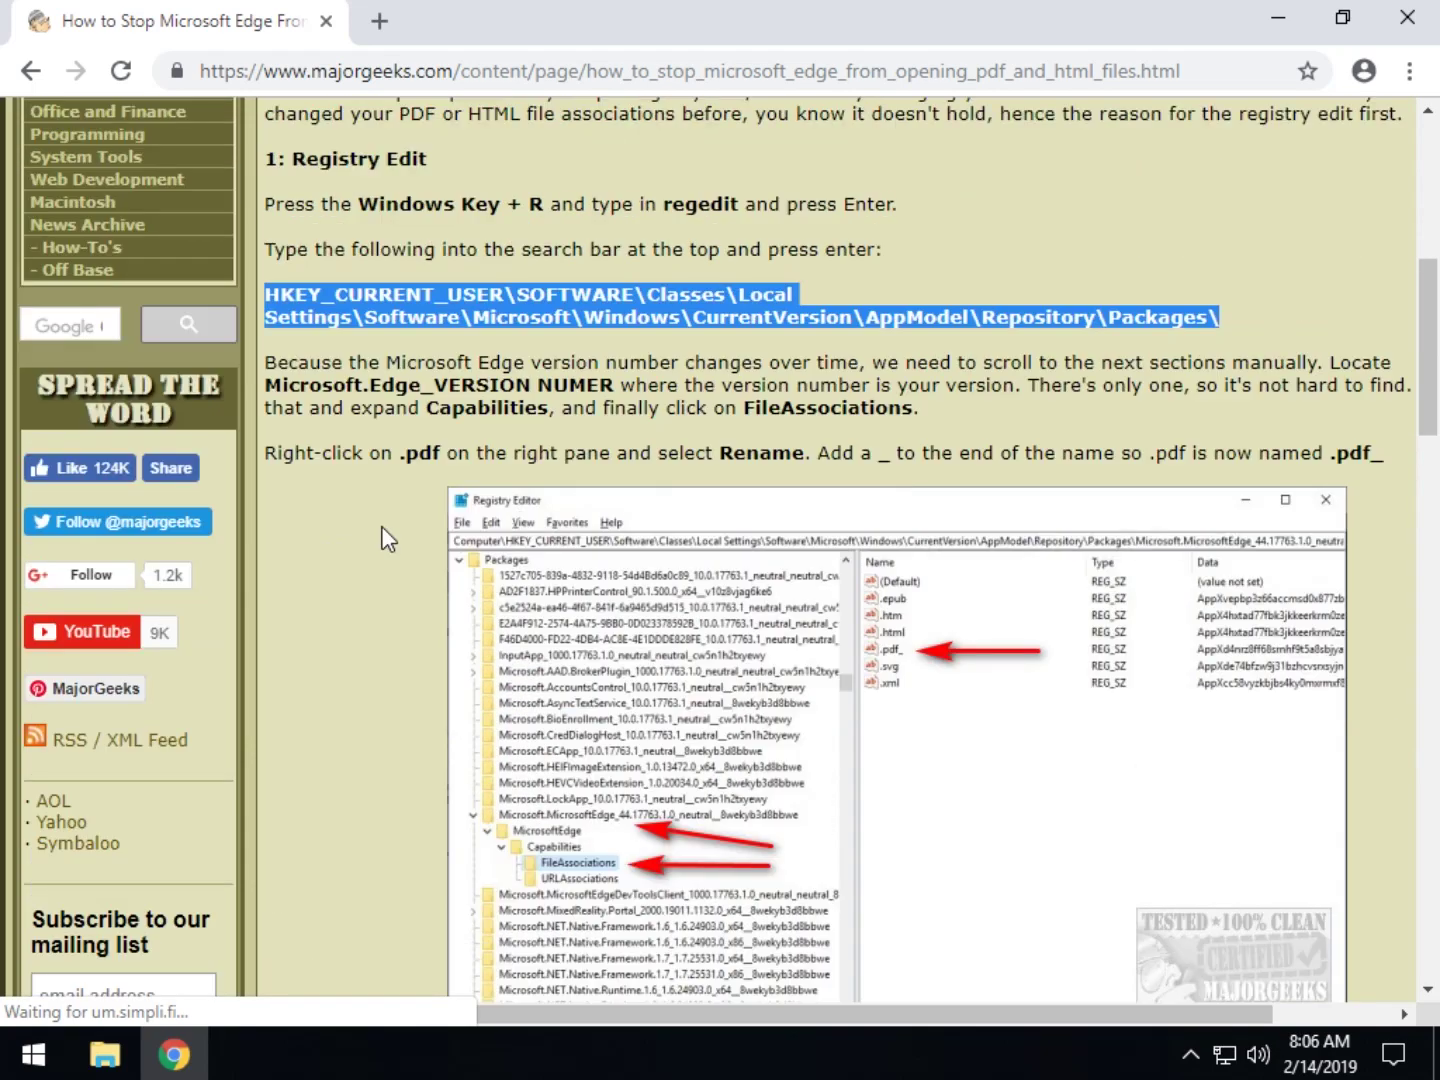
Launch regedit via Run and allow it to run with admin rights.
key("super+r")
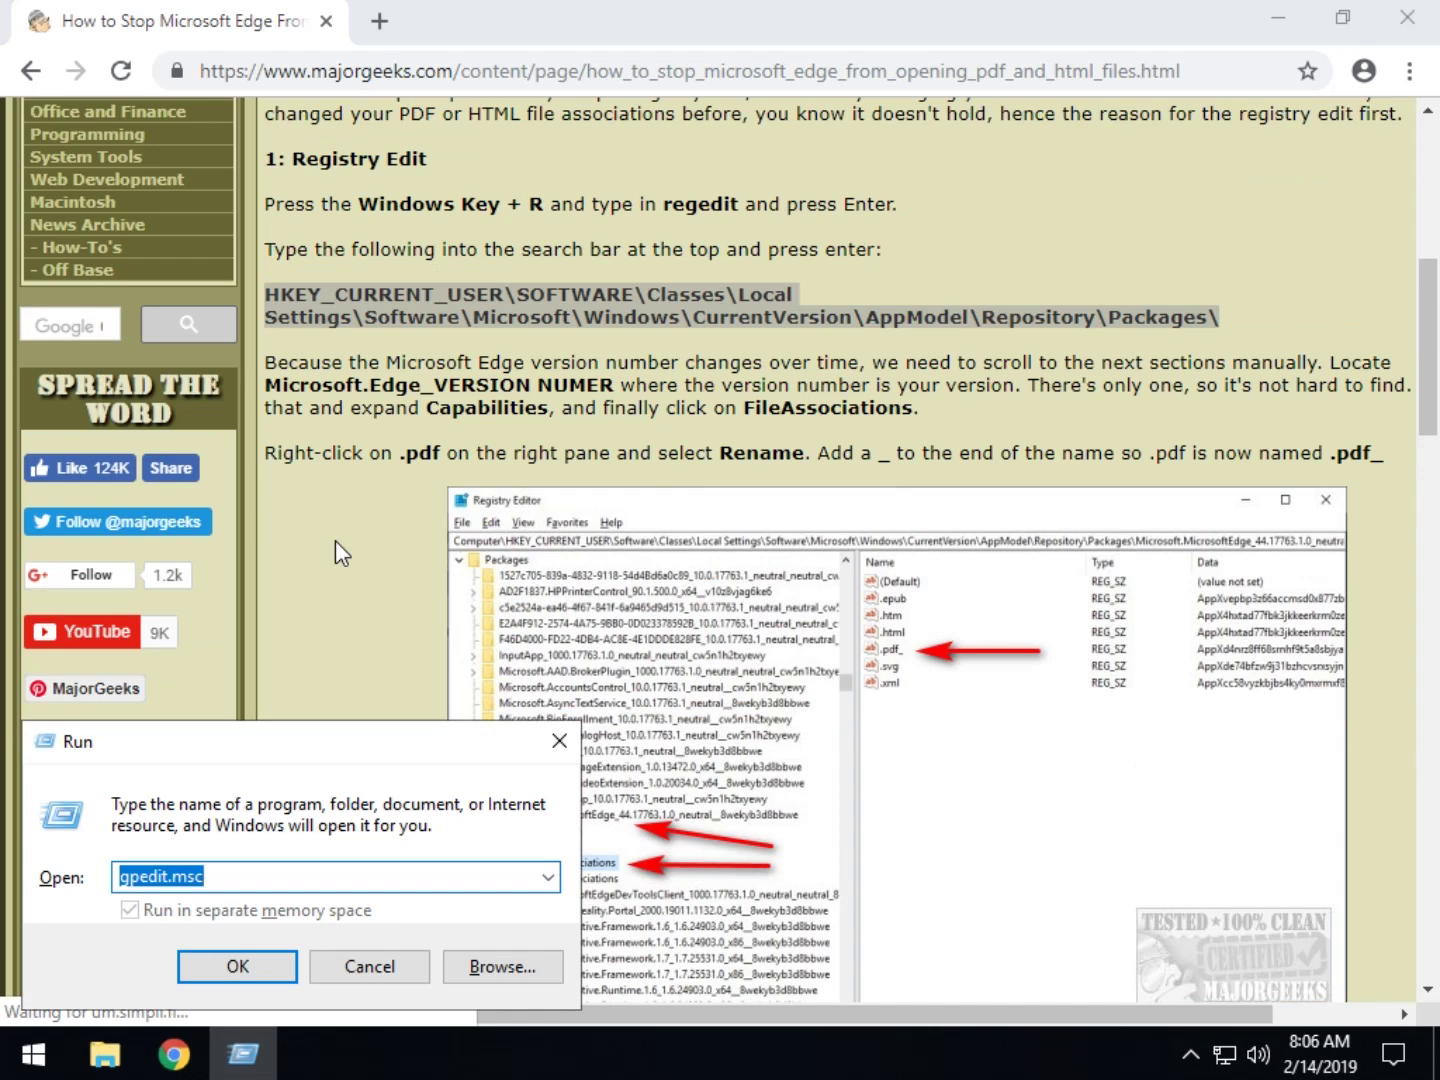
type("regedit")
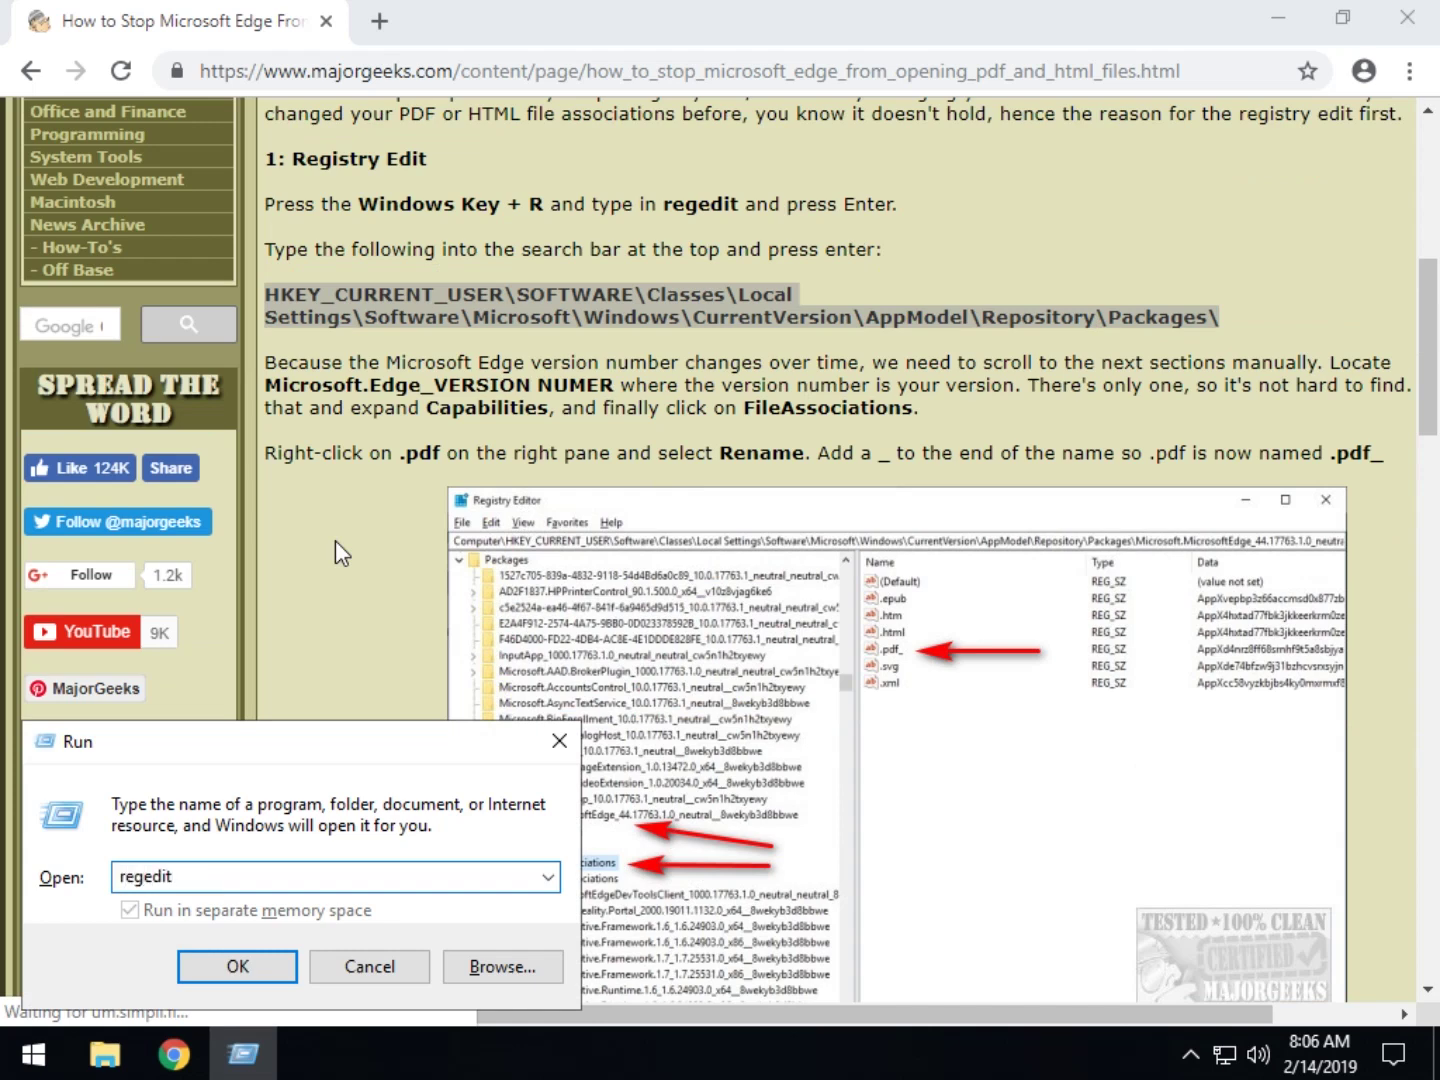
key("Return")
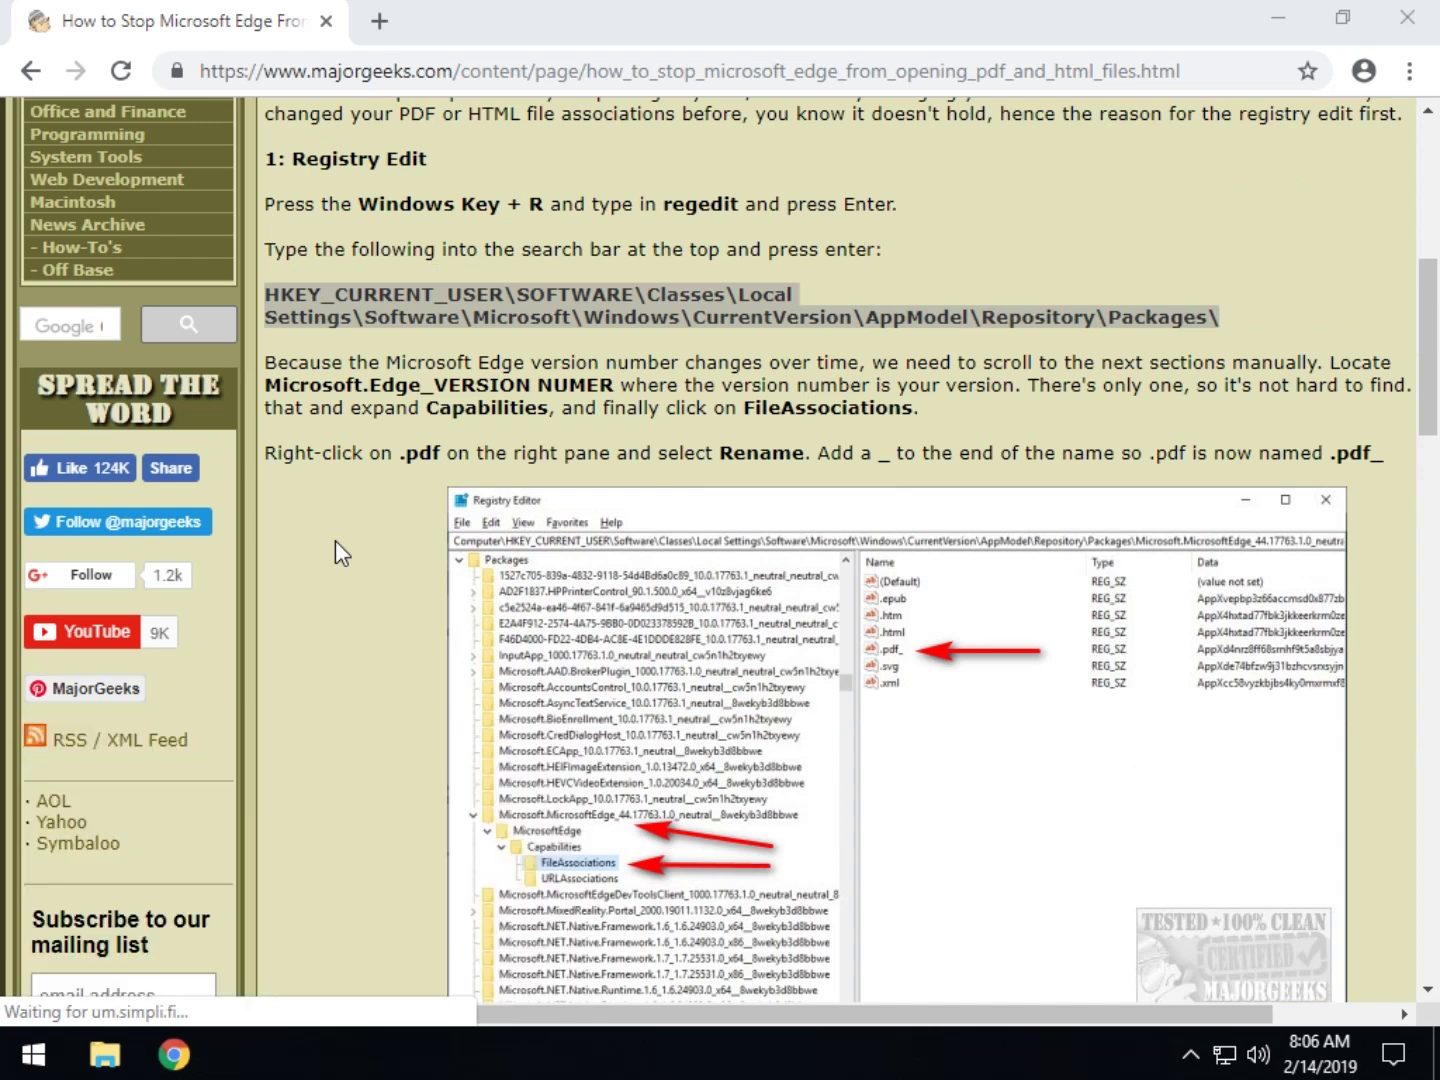
left_click(585, 297)
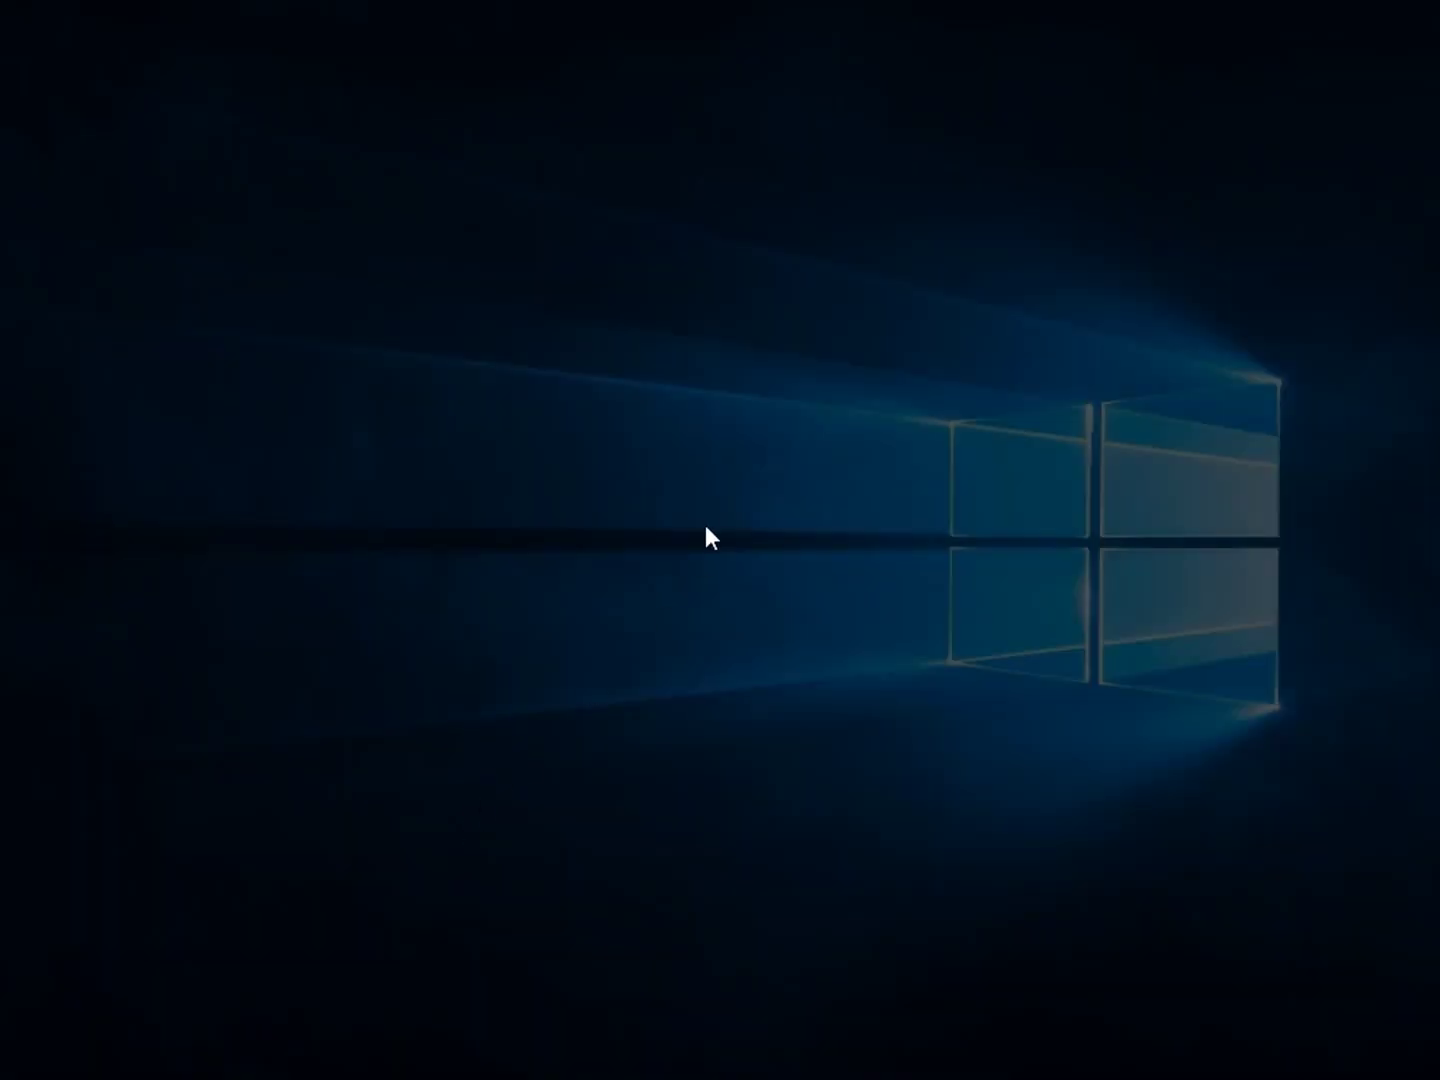
left_click(525, 707)
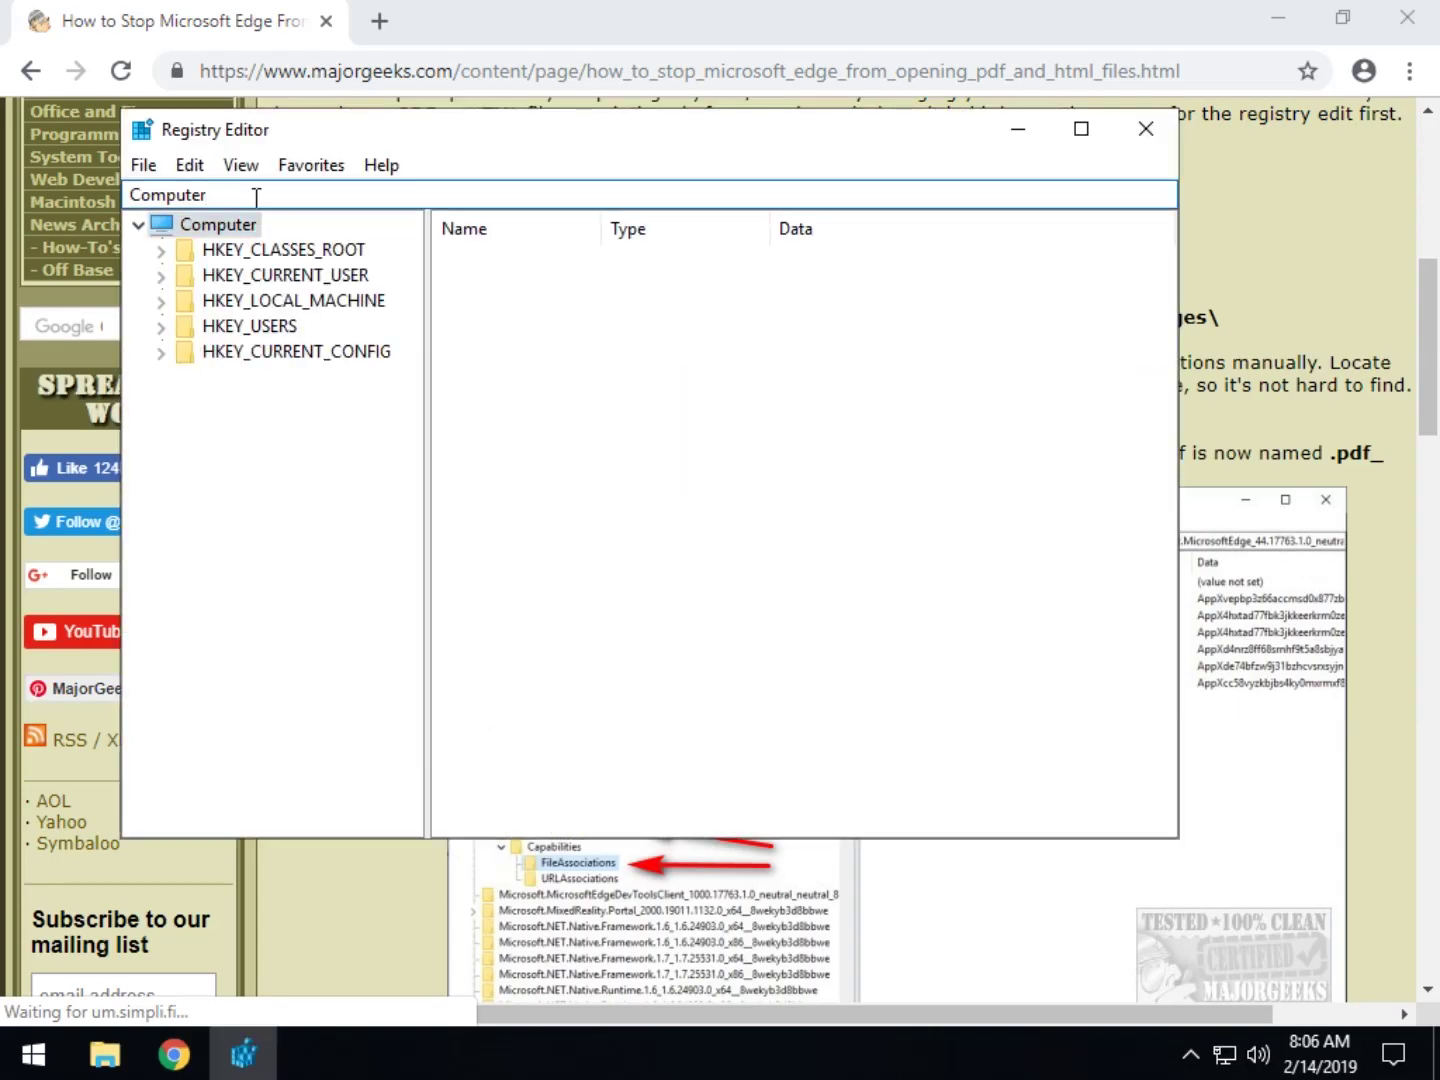
Paste the copied path into the address bar to reach Packages, and widen the key tree.
left_click(257, 196)
type("HKEY_CURRENT_USER\\SOFTWARE\\Classes\\Local Settings\\Software\\Microsoft\\Windows\\CurrentVersion\\AppModel\\Repository\\Packages\\")
key("Return")
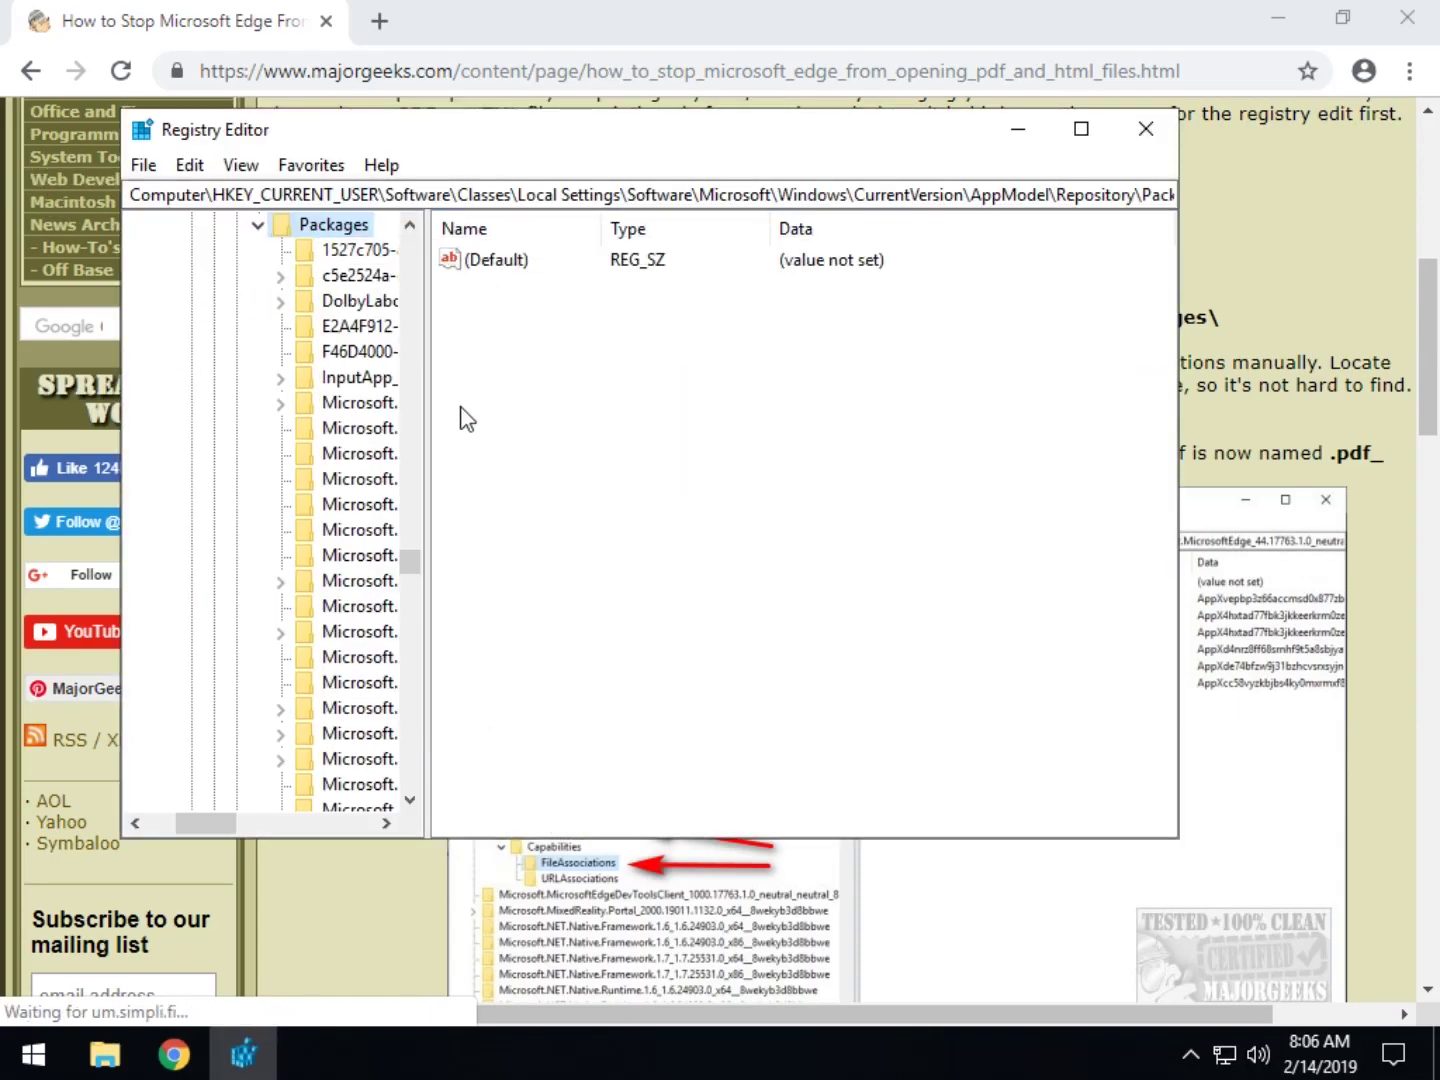
left_click_drag(427, 372, 657, 381)
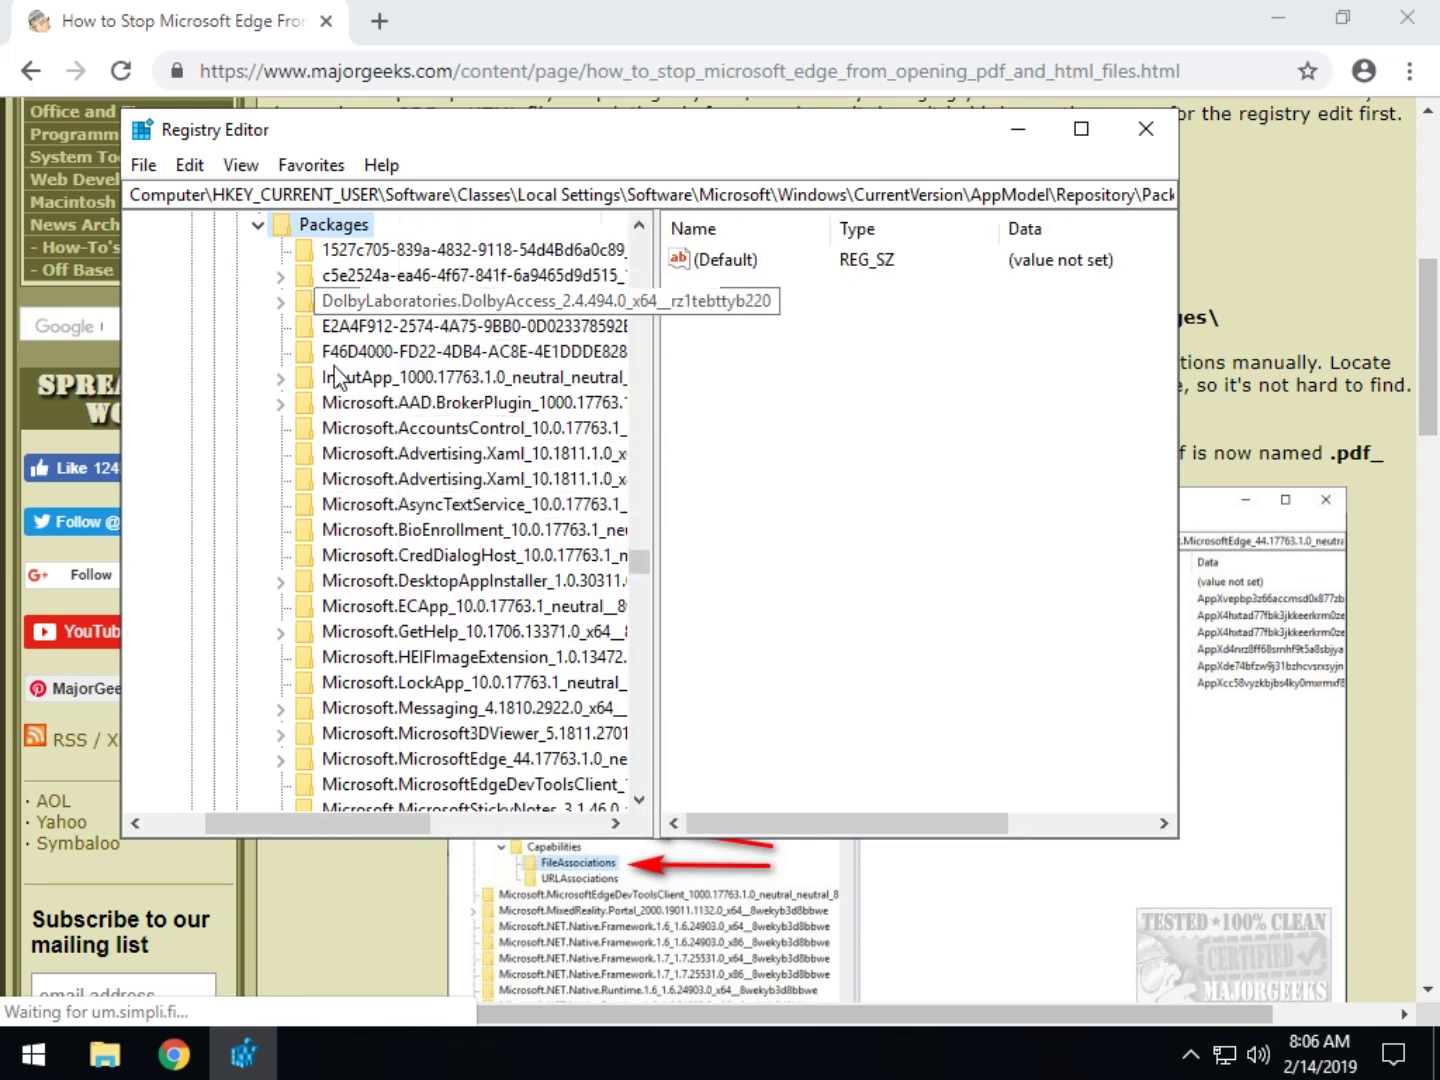
scroll(440, 597, "down", 1)
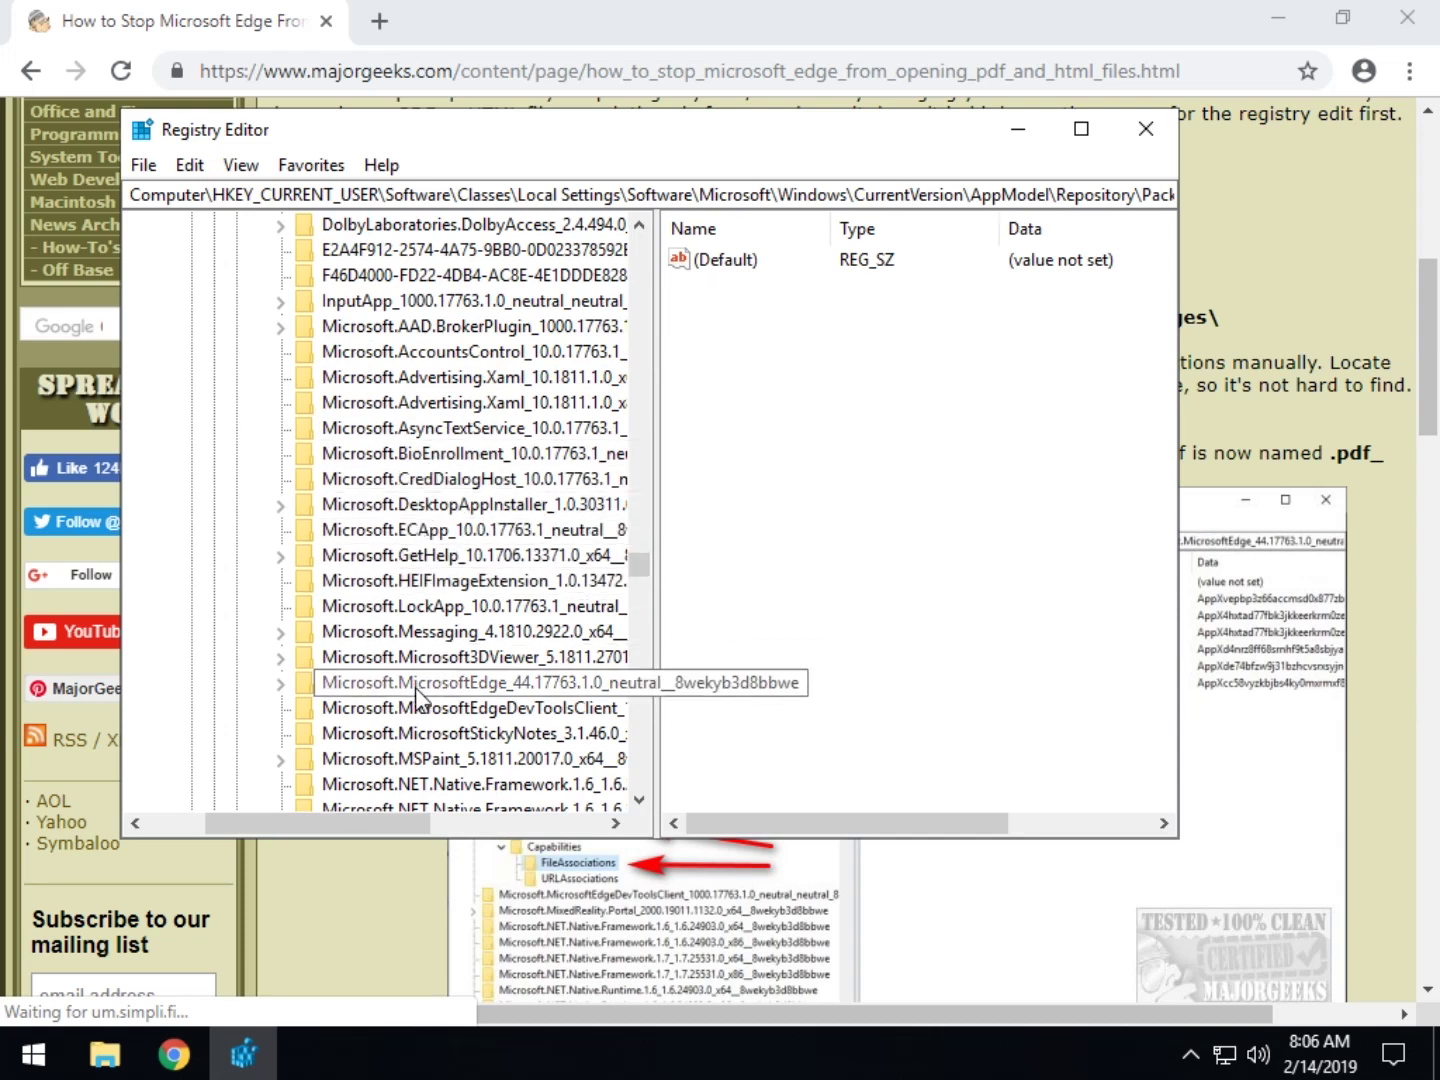
Expand Microsoft.MicrosoftEdge_44 > MicrosoftEdge > Capabilities and select FileAssociations to list .pdf and others.
left_click(502, 687)
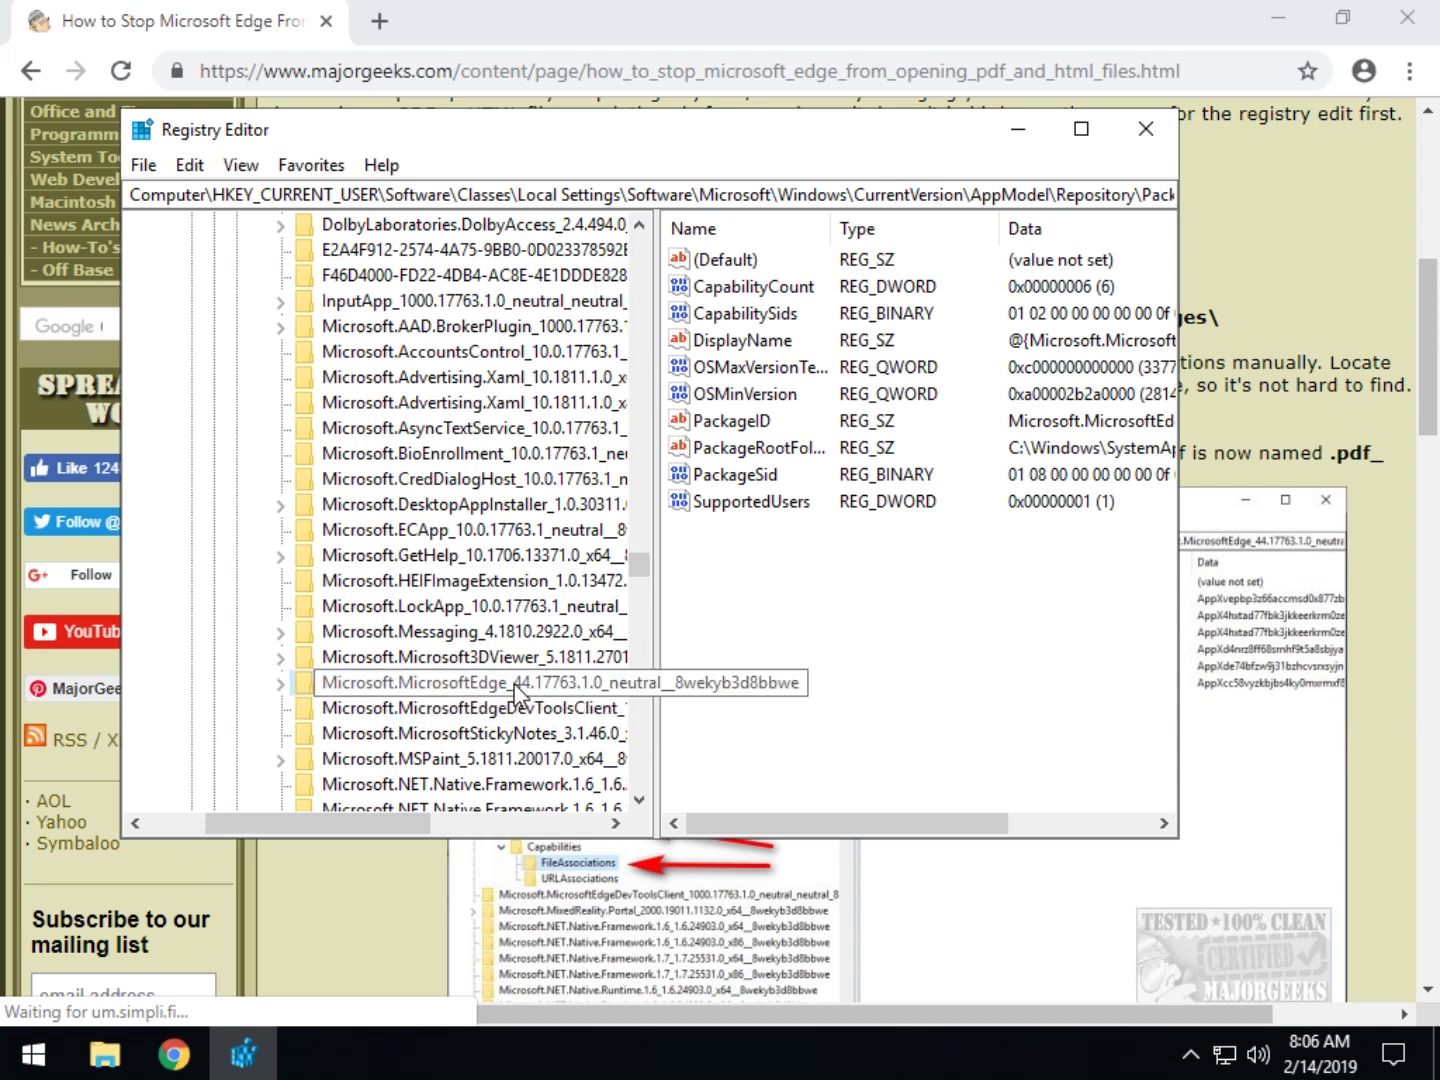
left_click(565, 688)
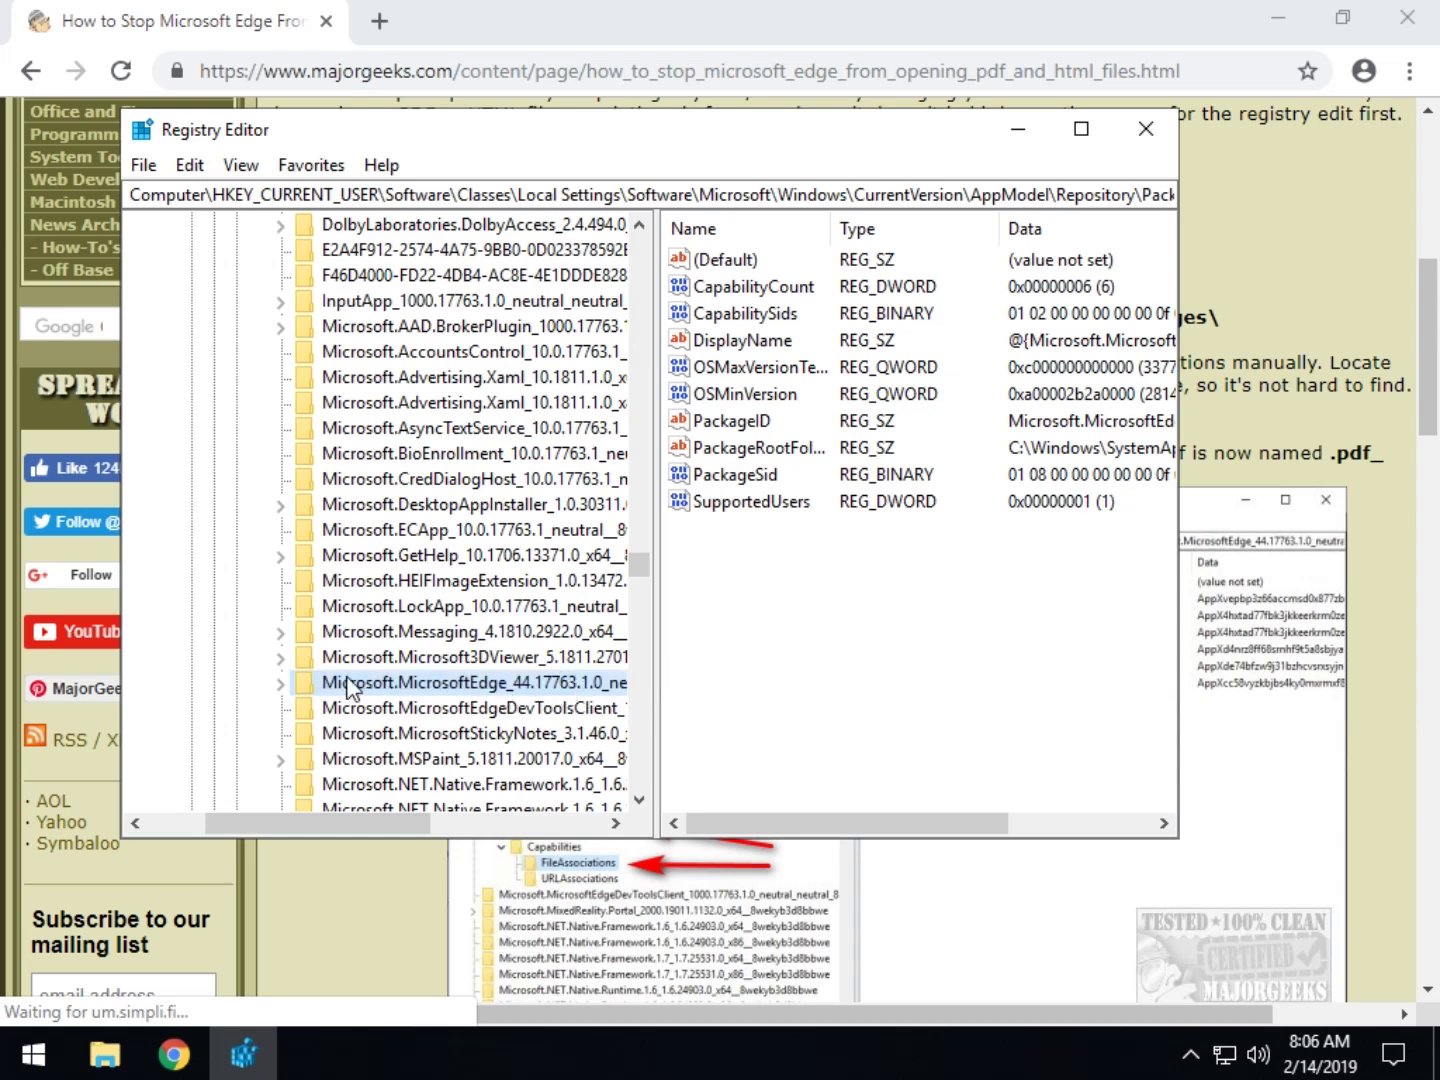
left_click(282, 683)
scroll(333, 663, "down", 2)
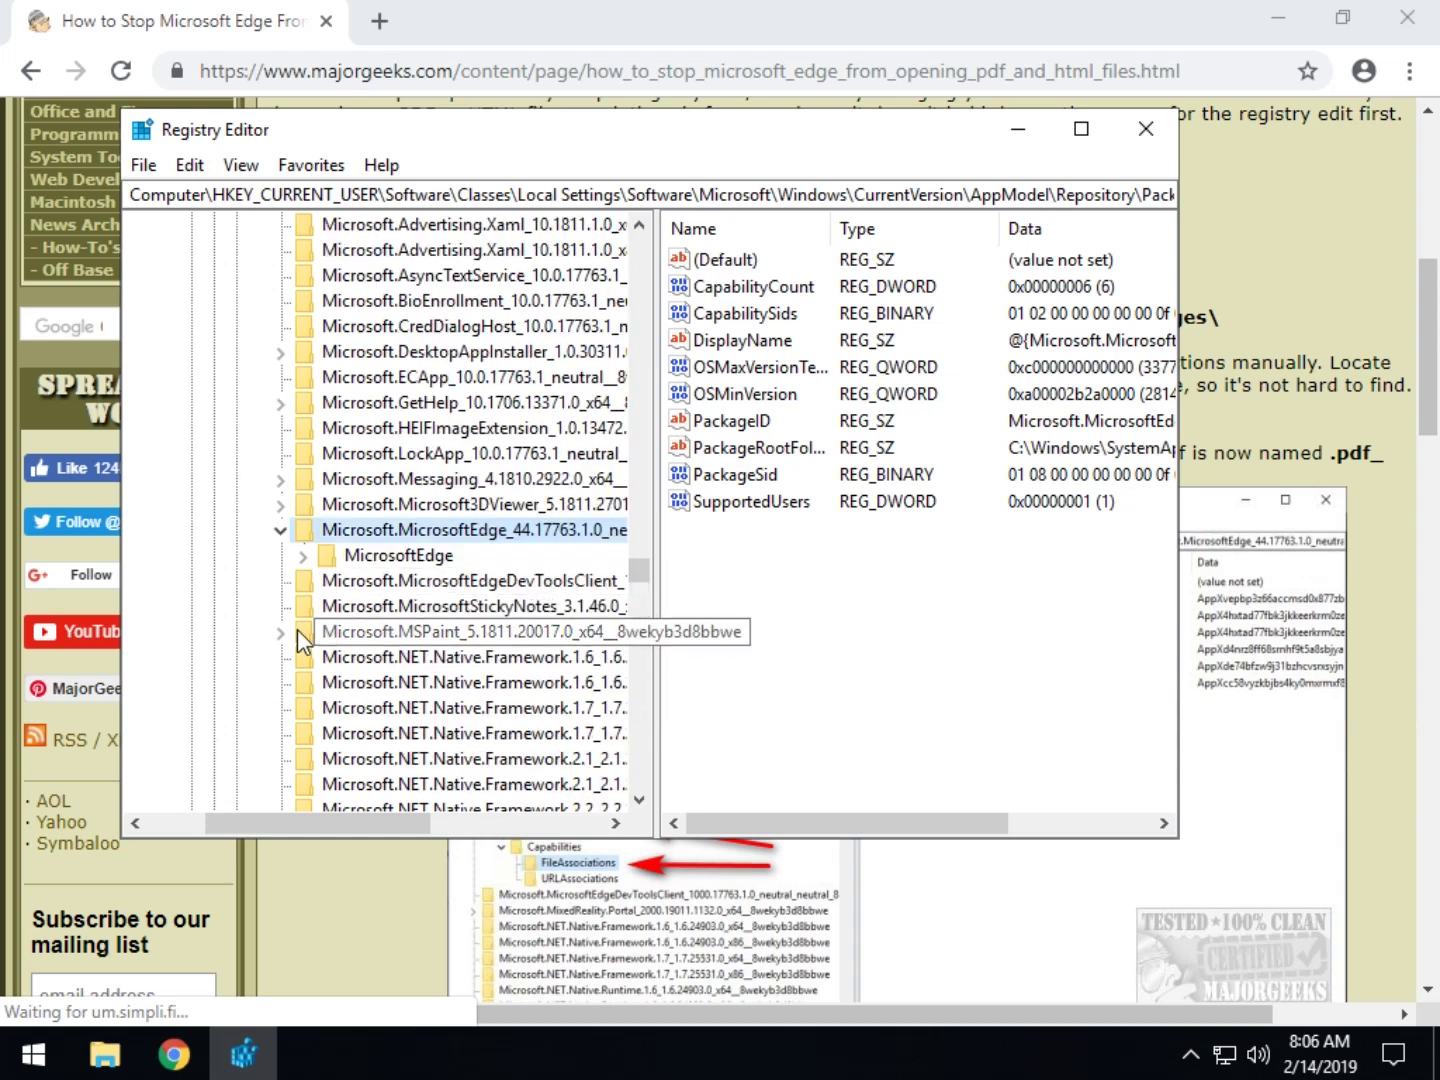
left_click(311, 555)
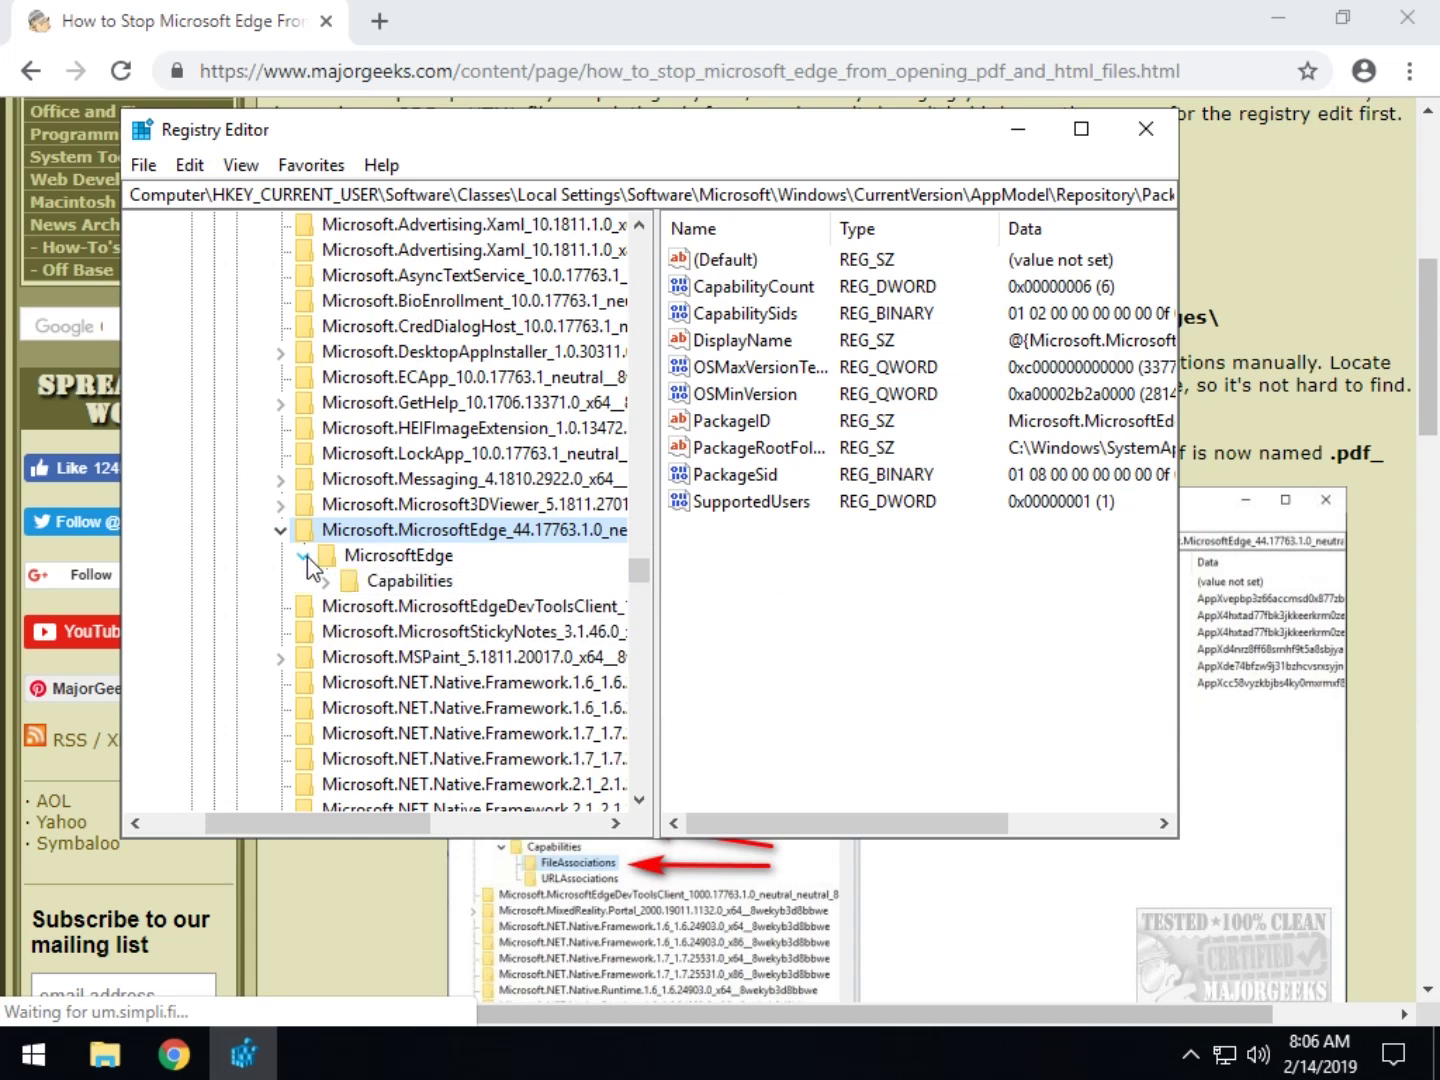
left_click(326, 581)
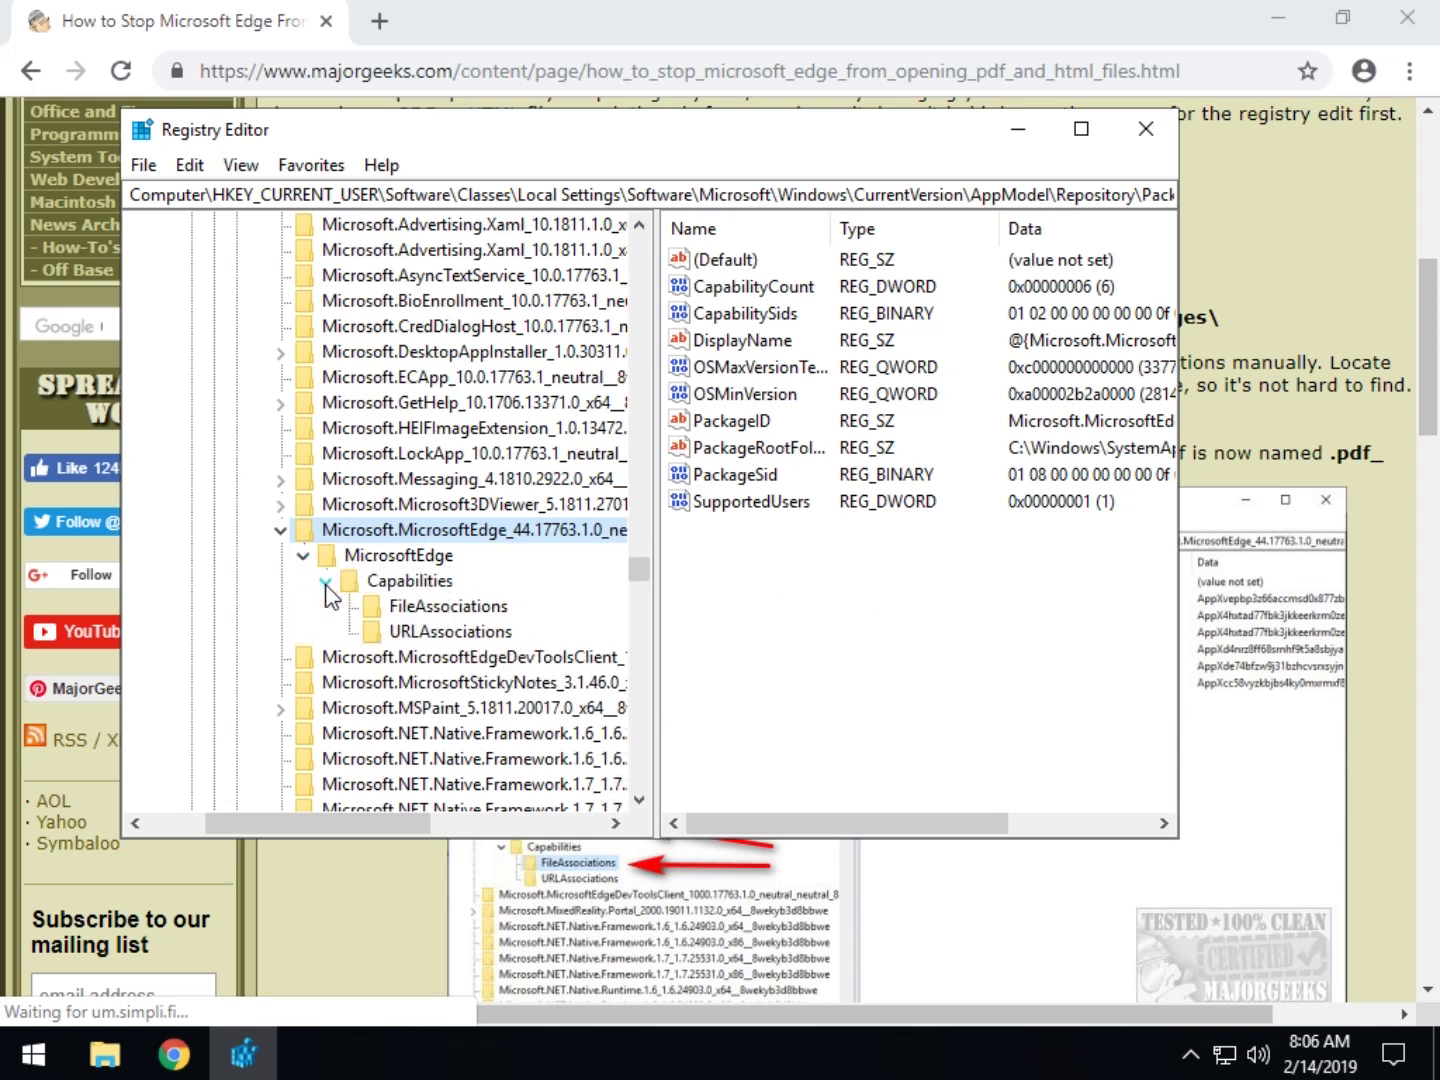
left_click(480, 607)
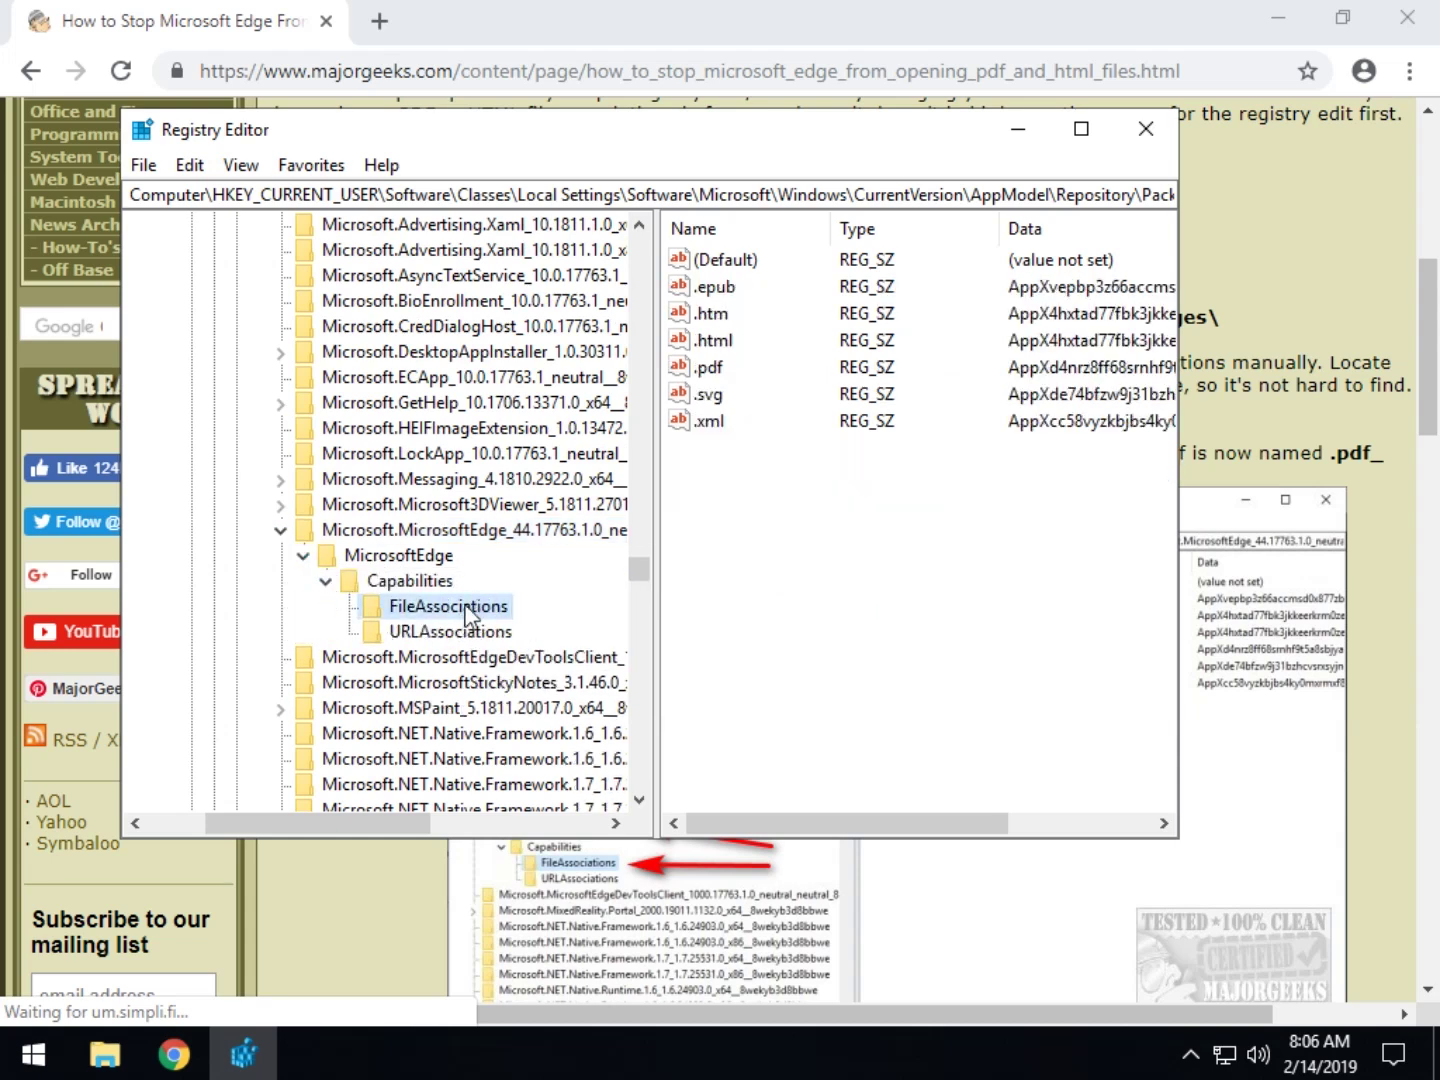
Rename the .pdf value under FileAssociations to .pdf_ by appending an underscore.
left_click(710, 367)
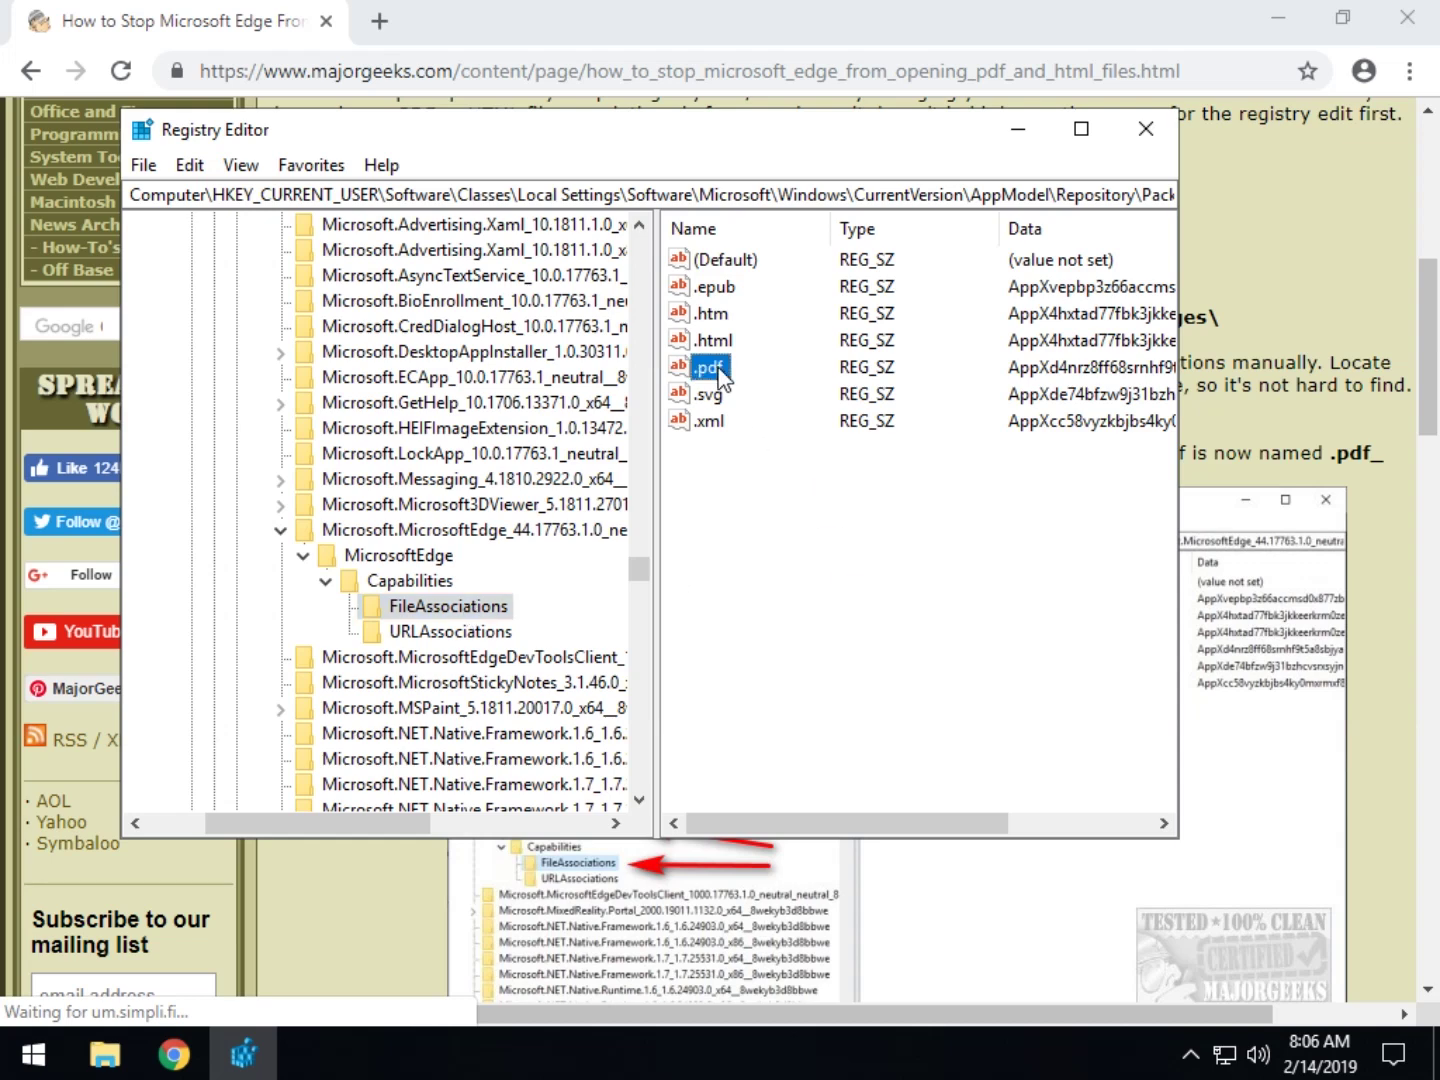
right_click(725, 370)
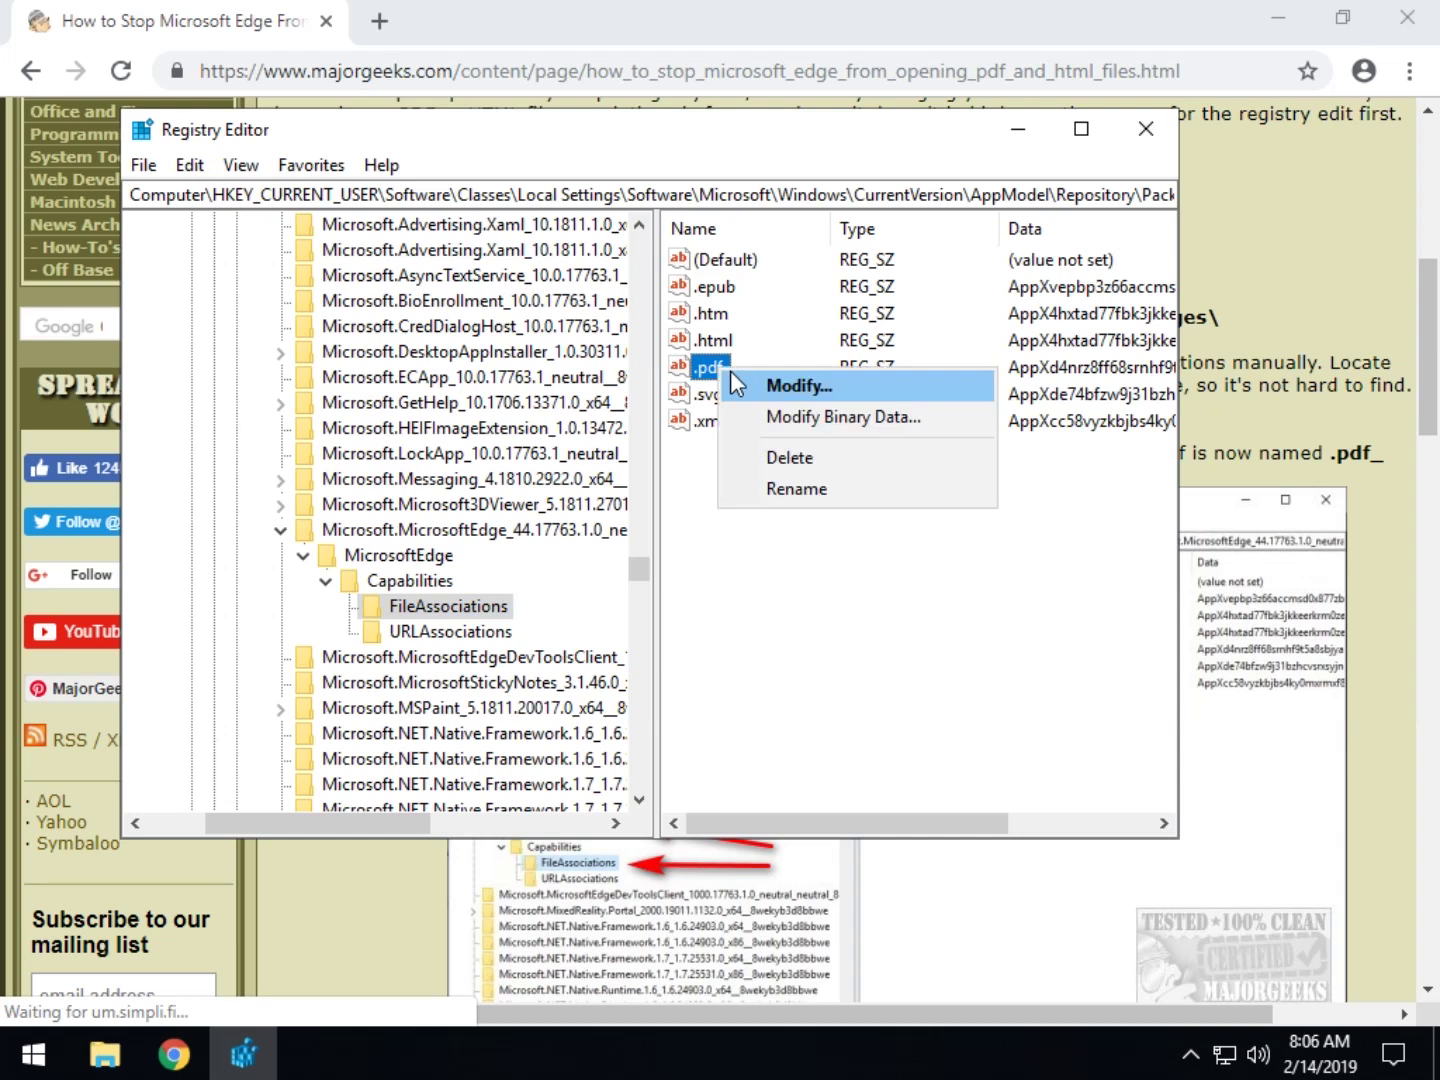
left_click(784, 500)
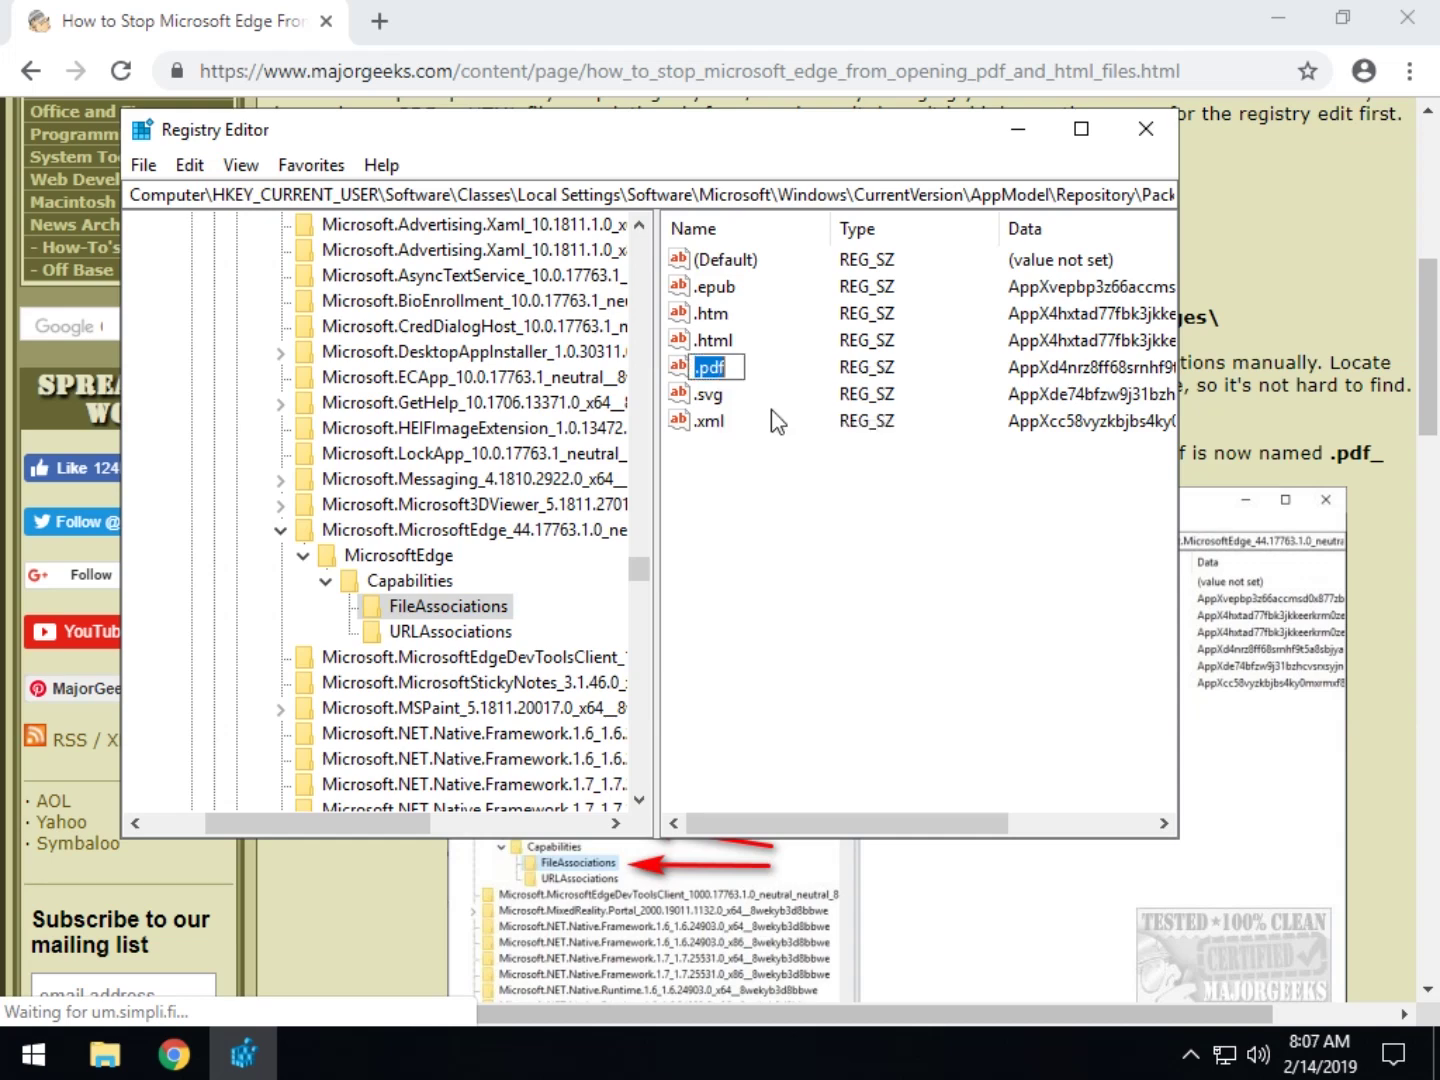
key("End")
type("_")
key("Return")
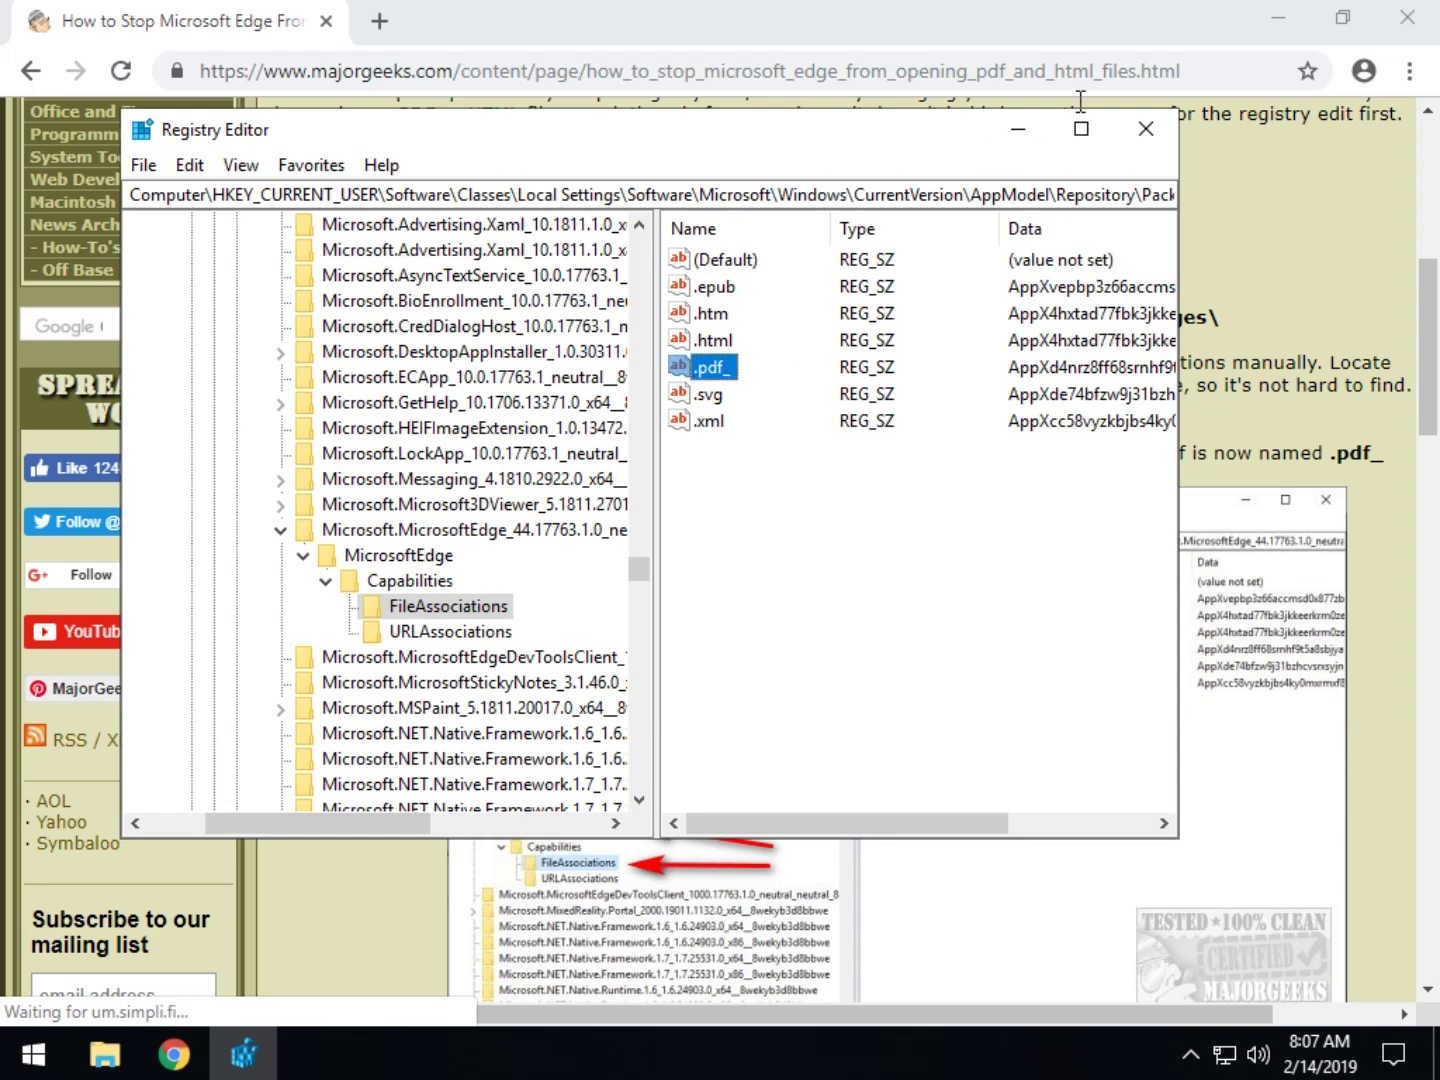
Close Registry Editor and scroll the MajorGeeks article to '2: Change File Associations'.
left_click(1160, 139)
scroll(652, 428, "down", 7)
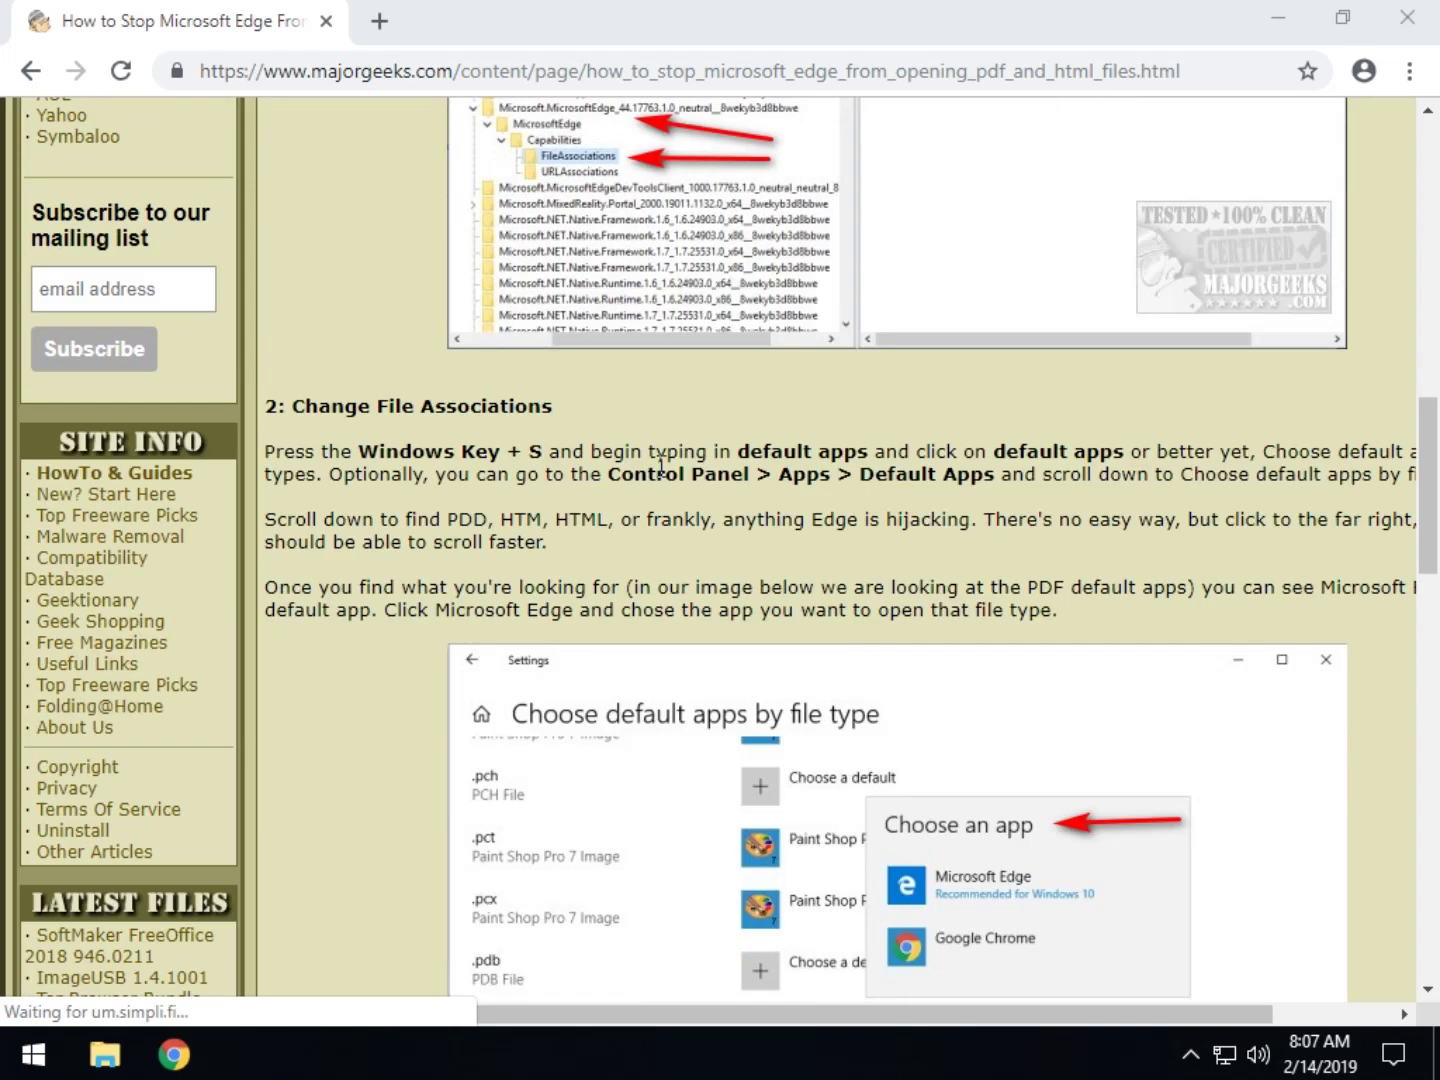
scroll(589, 431, "up", 4)
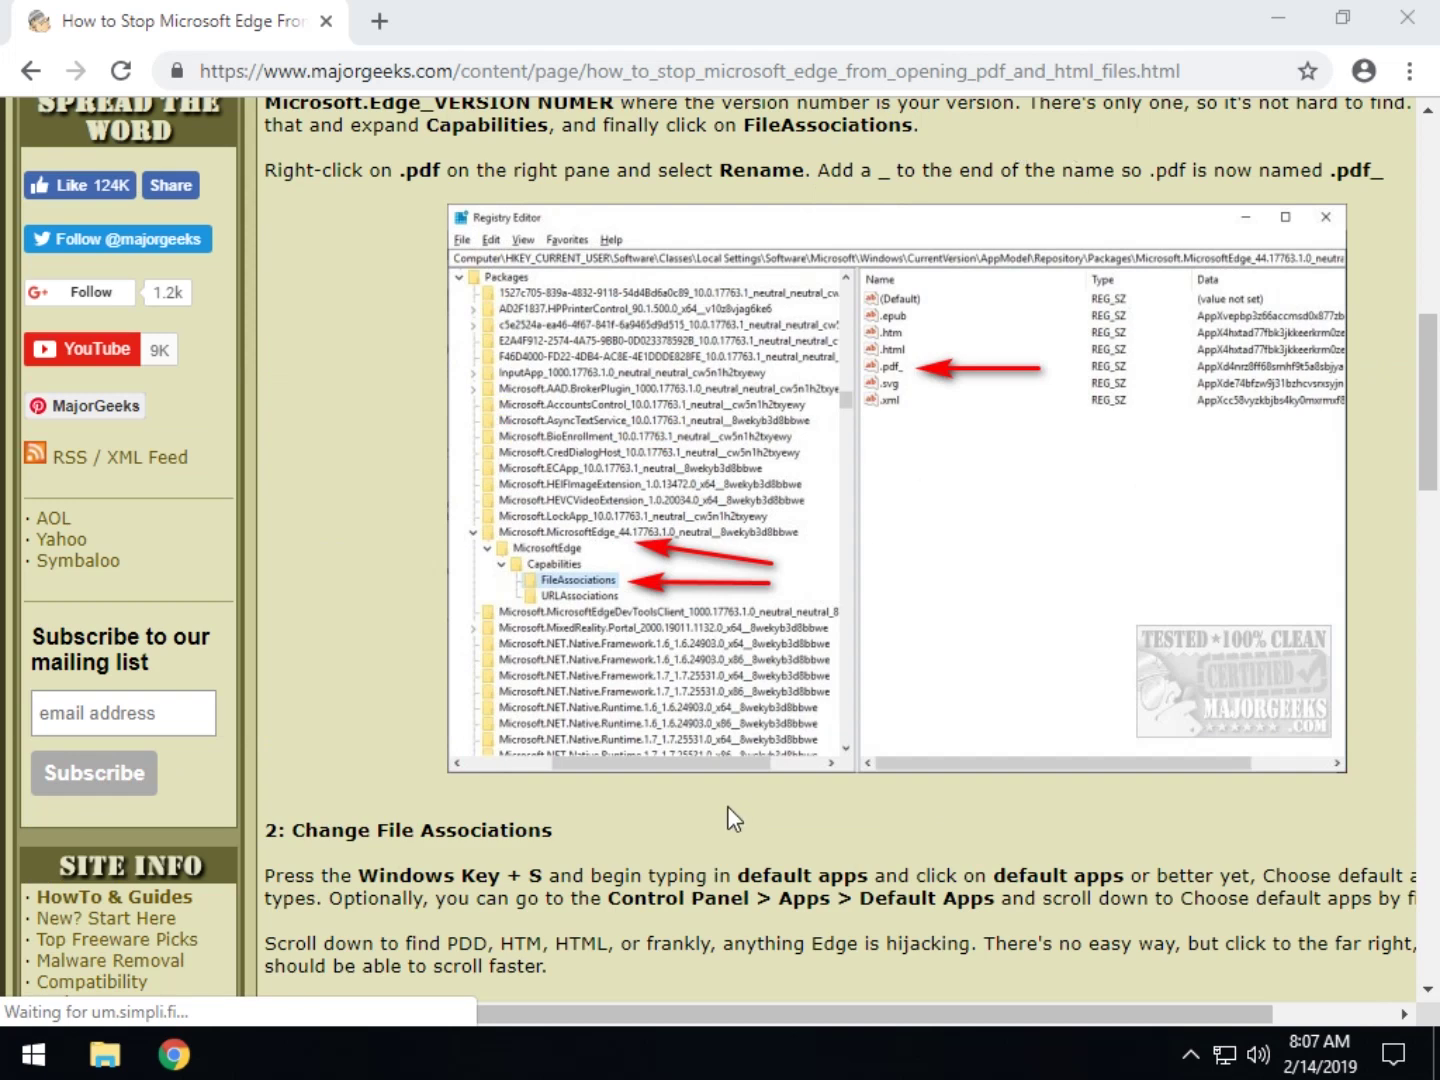
scroll(705, 720, "down", 4)
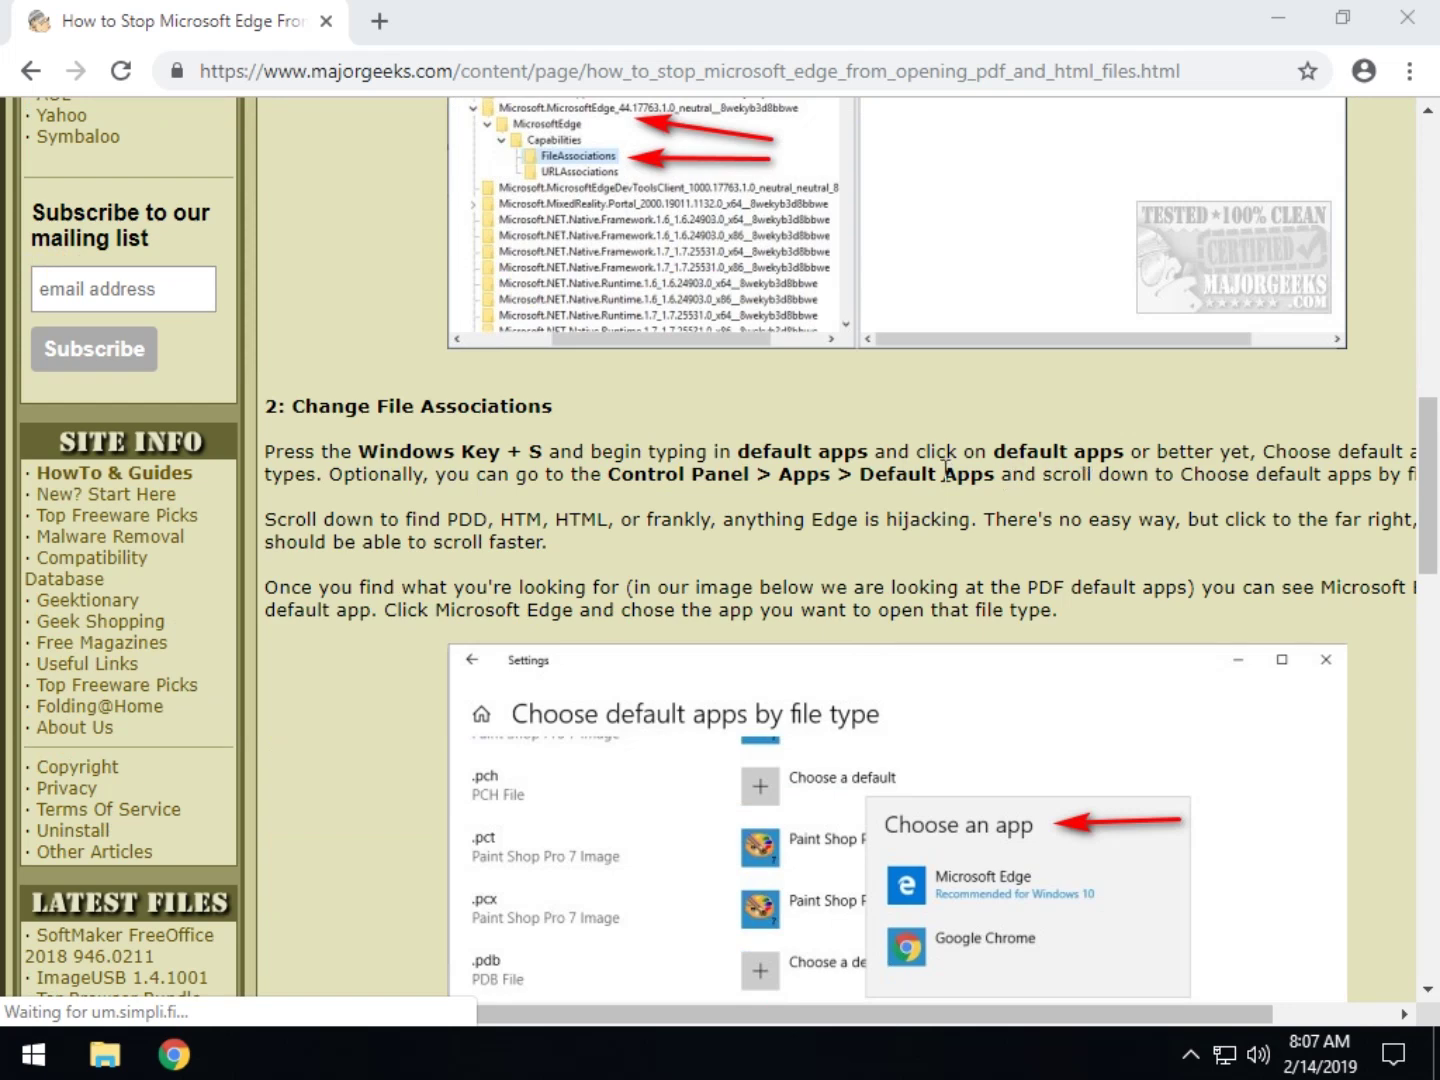
left_click(305, 652)
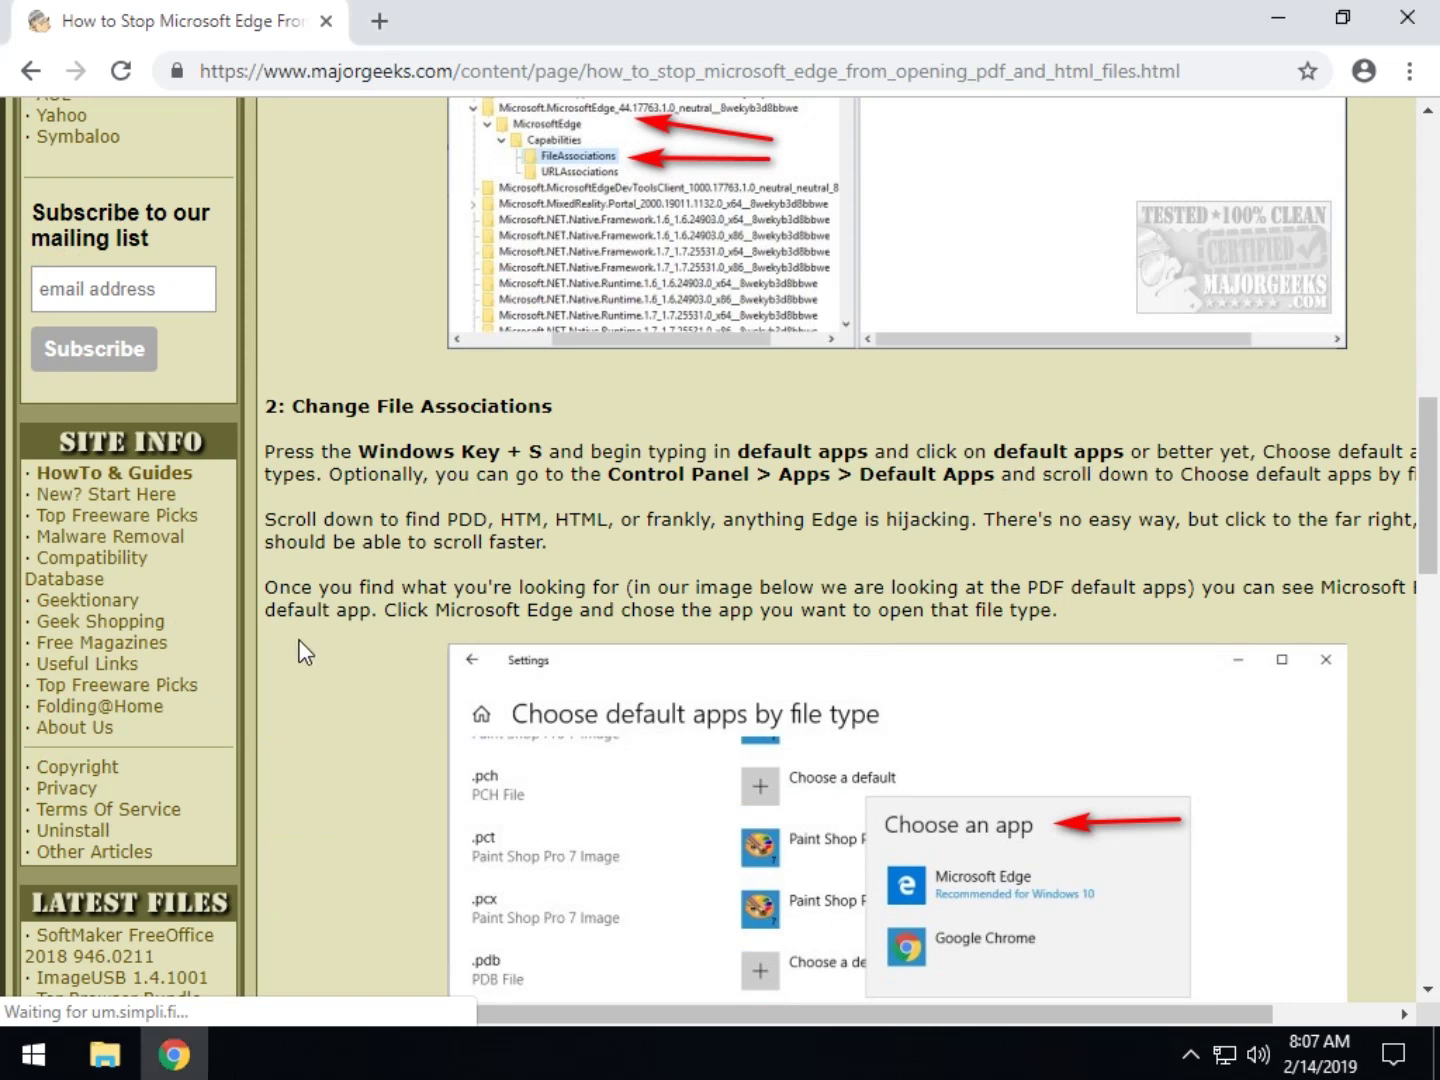
Search Windows for 'default a' and open the Default apps settings page.
key("super+s")
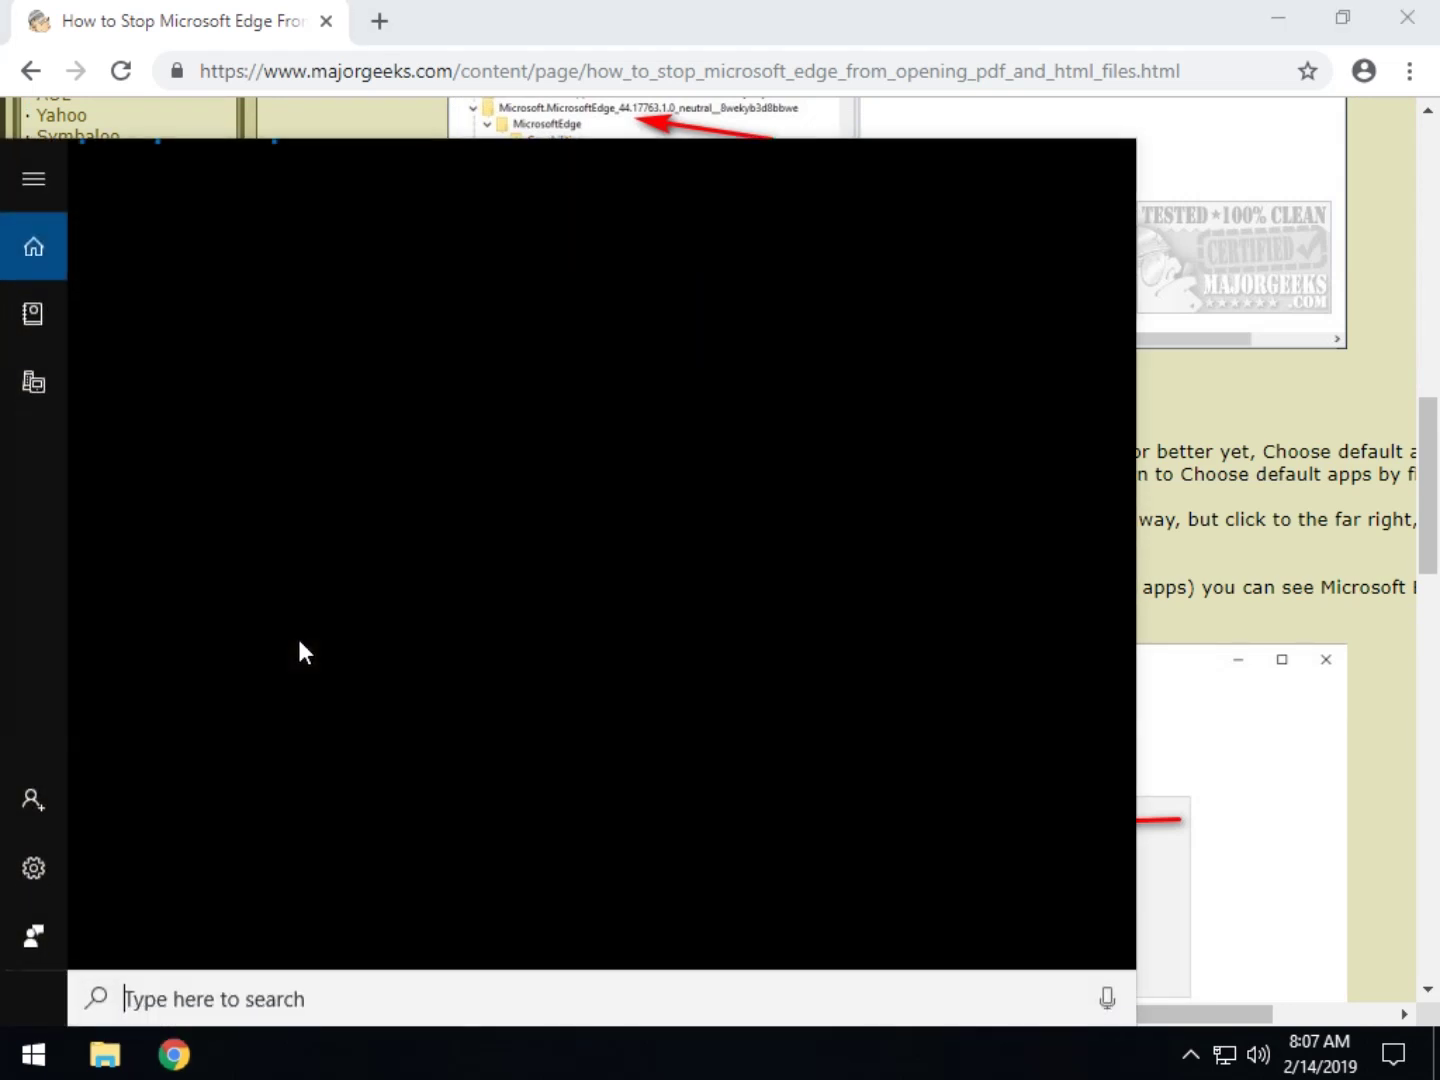
type("default a")
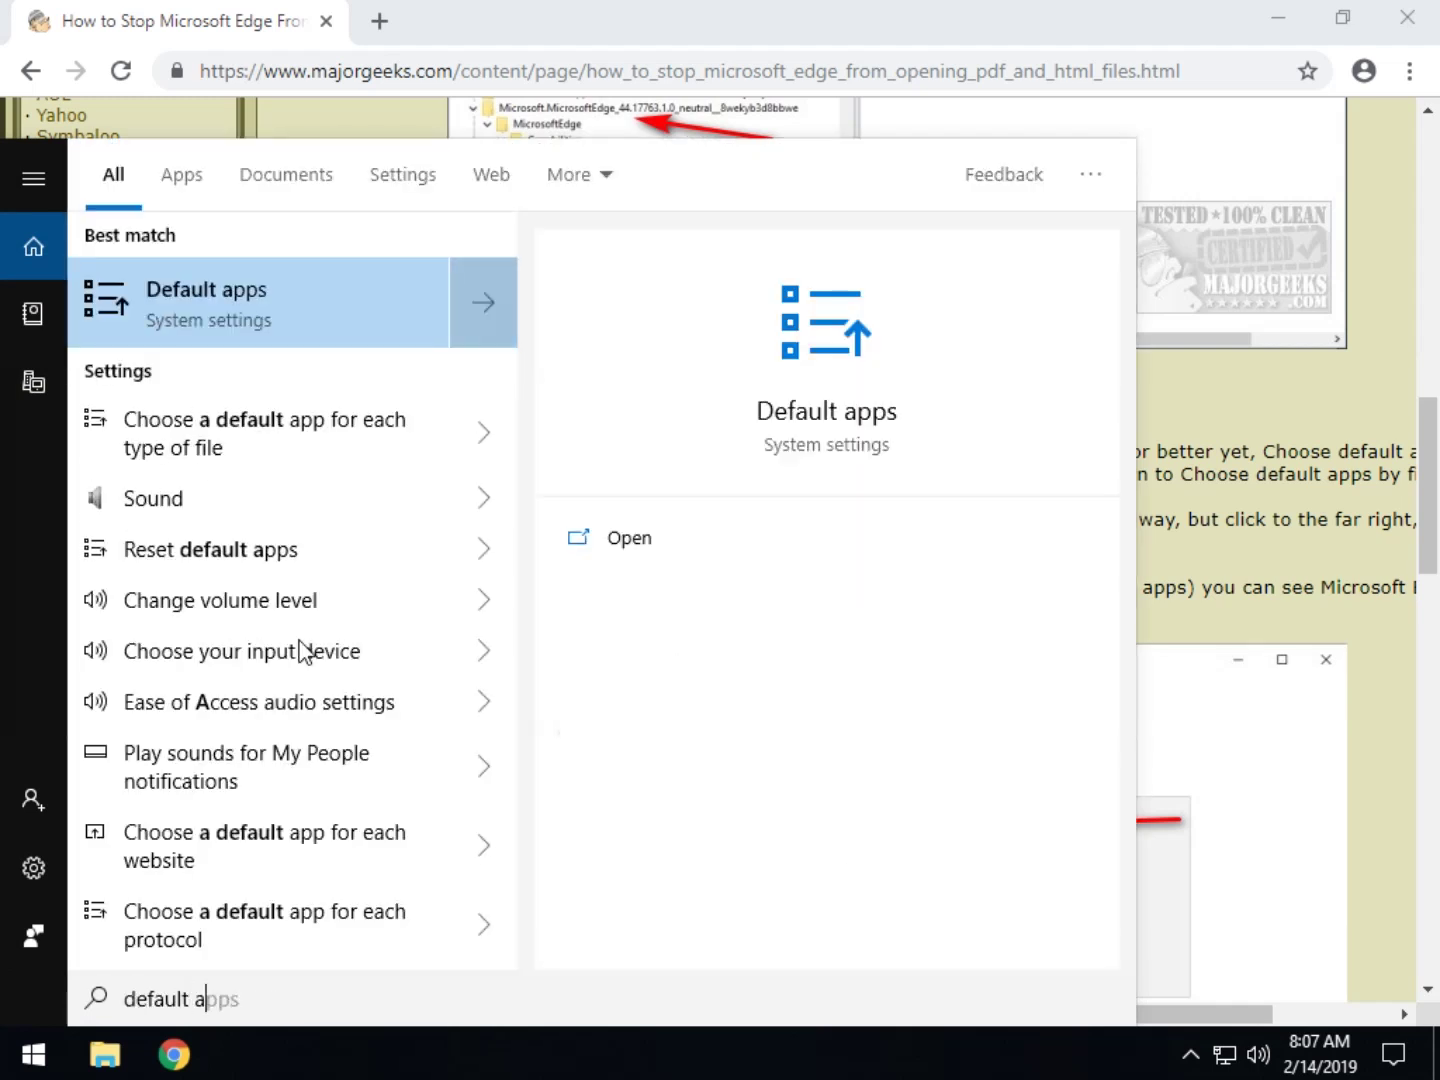
left_click(358, 316)
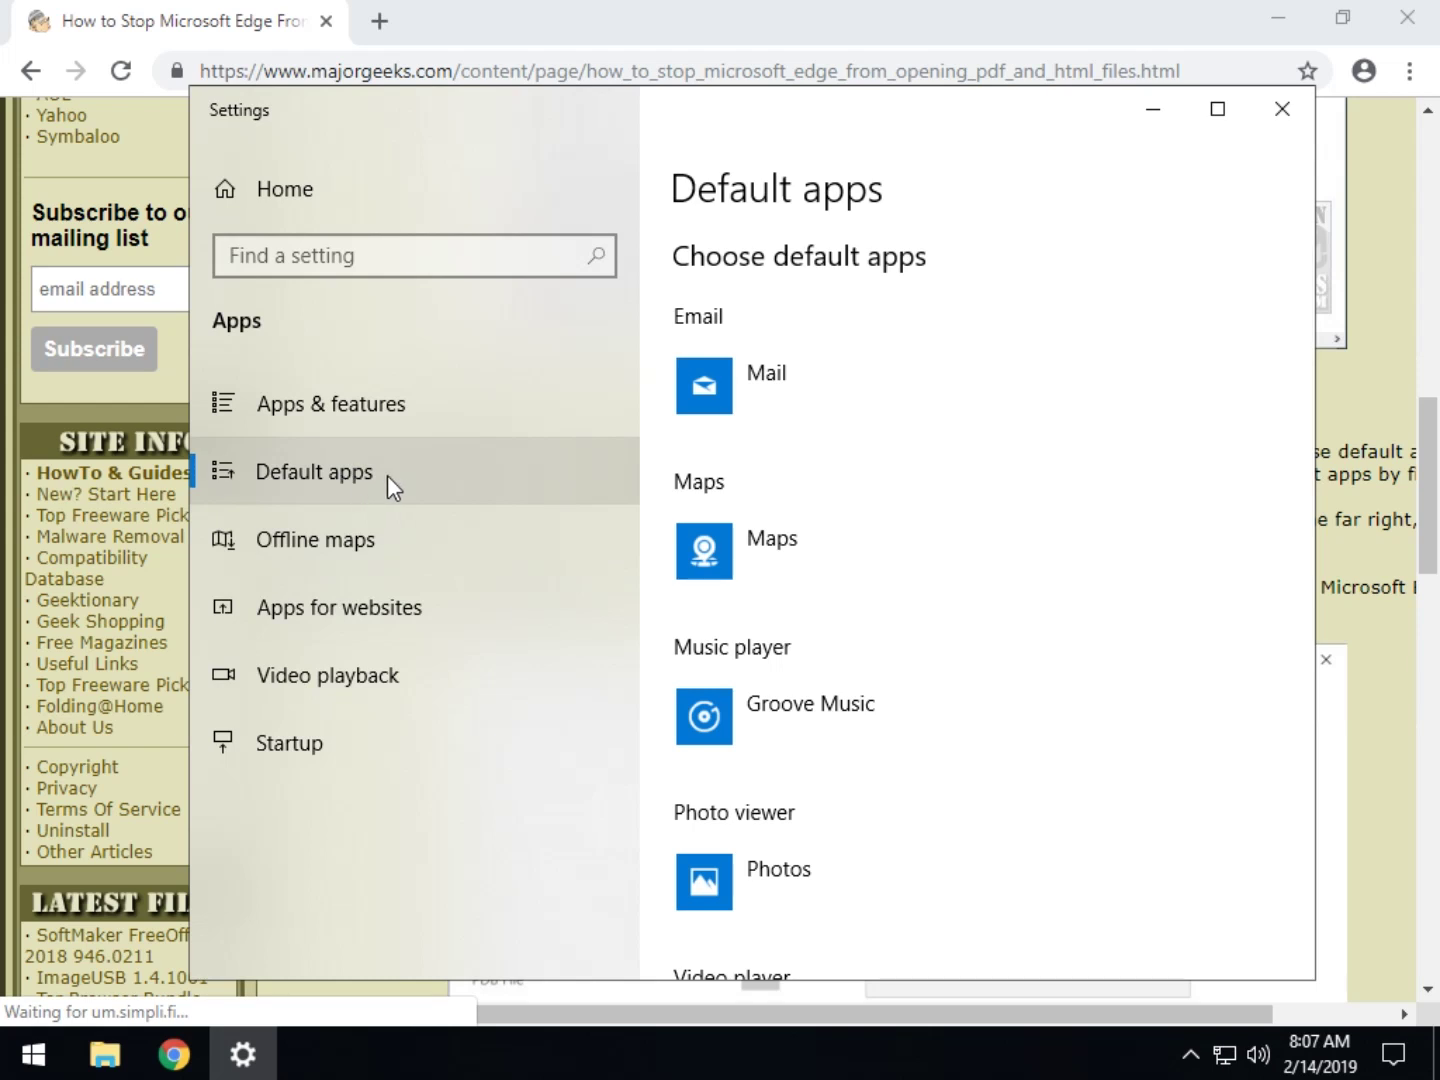
On the Default apps page, scroll down and open 'Choose default apps by file type'.
left_click(387, 474)
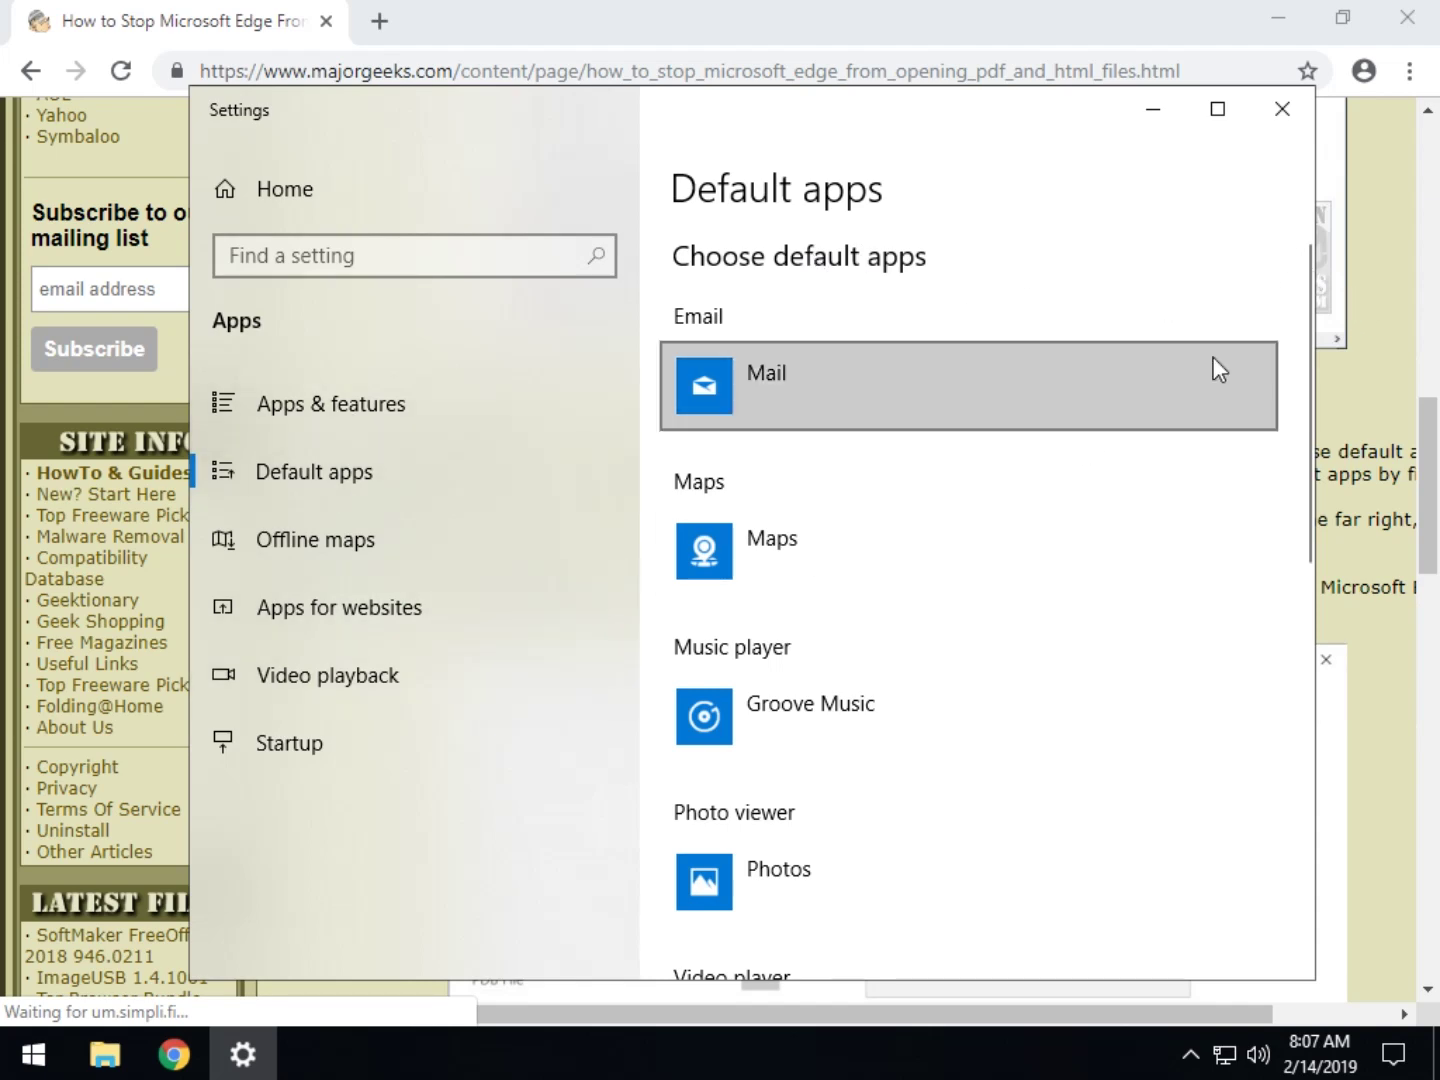
left_click_drag(1311, 296, 788, 587)
left_click(845, 572)
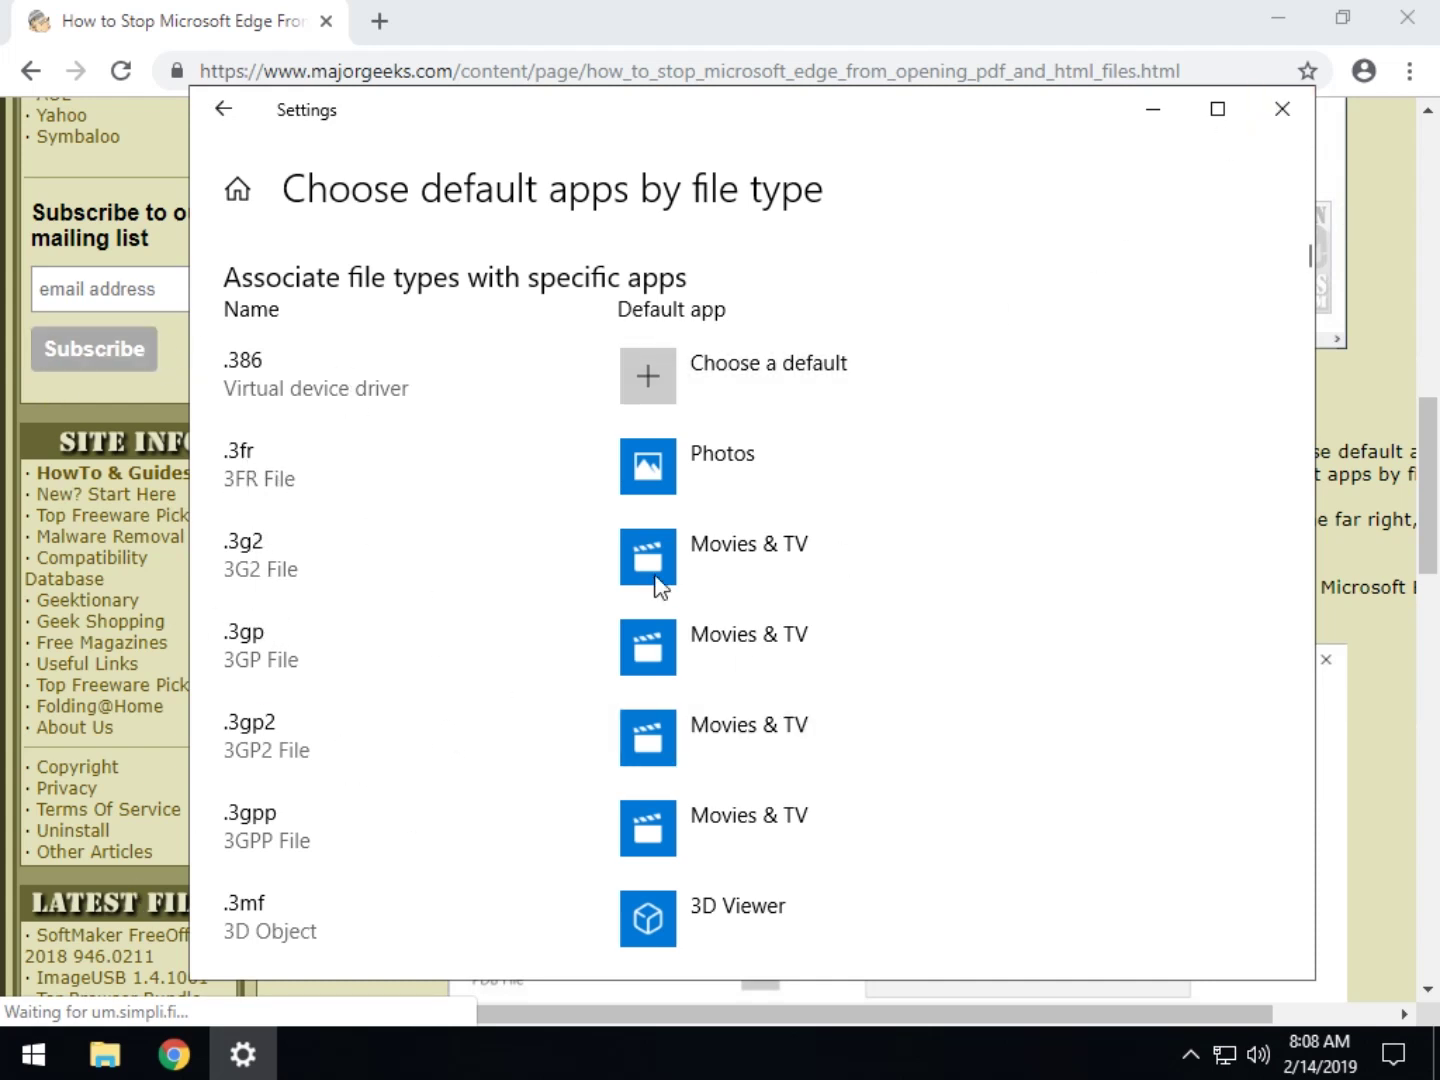
Scroll the file-type list down to the .pdf row, still assigned to Microsoft Edge.
scroll(786, 505, "down", 10)
scroll(789, 520, "down", 8)
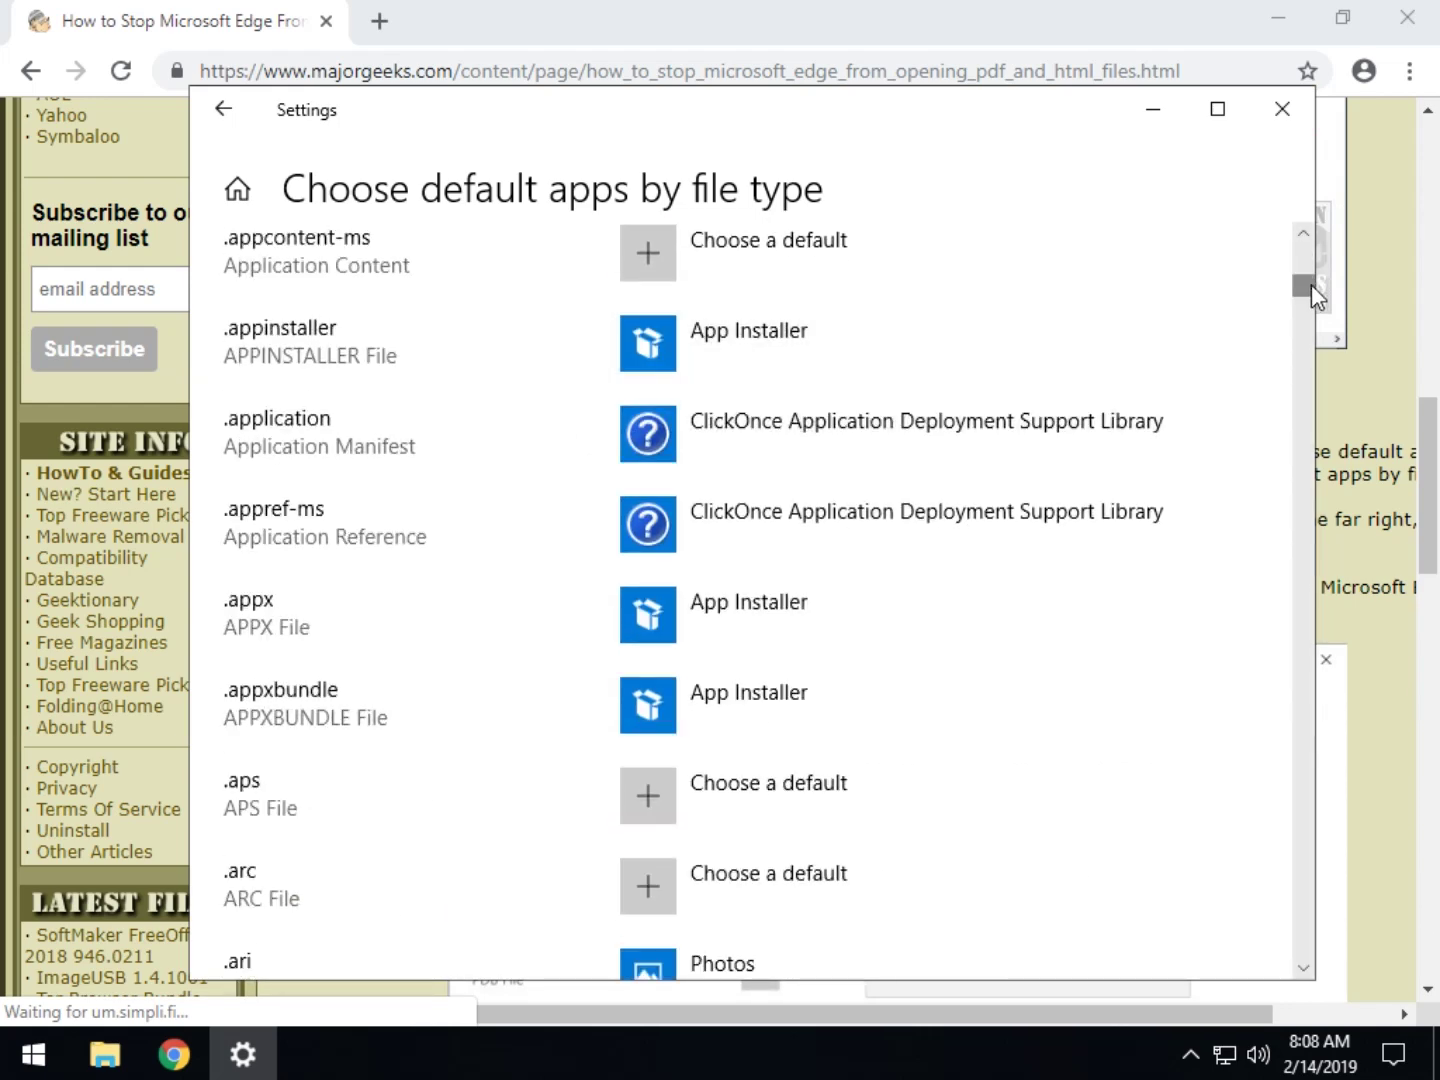
left_click_drag(1302, 287, 1263, 681)
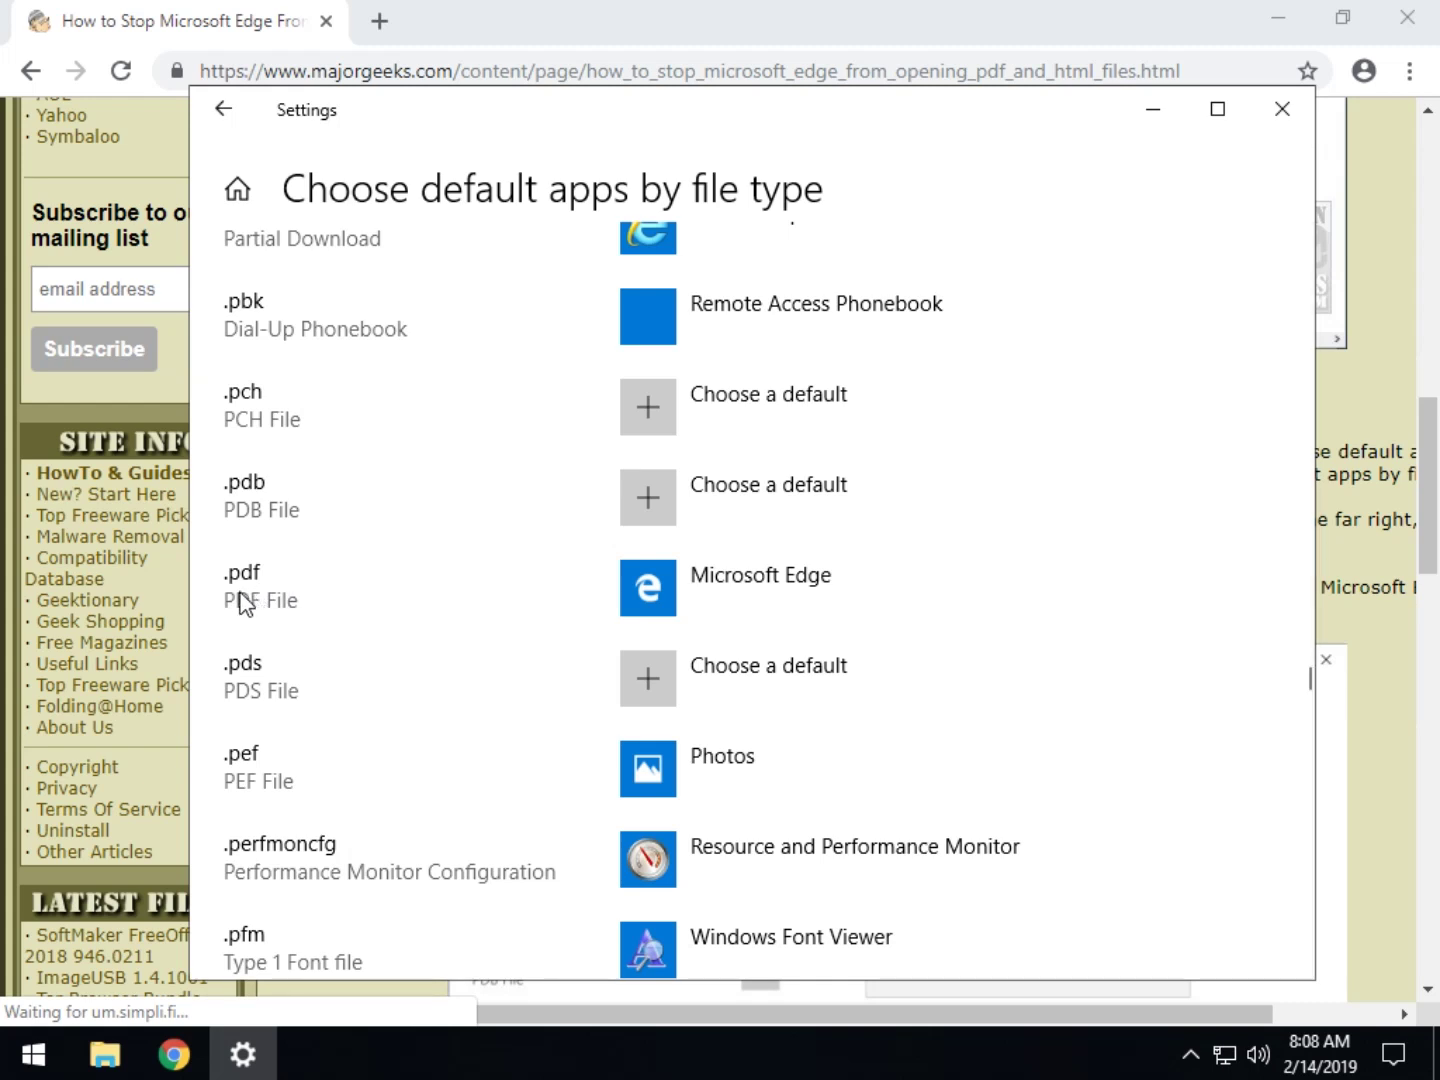
Change the .pdf default from Microsoft Edge to Foxit Reader 9.4, confirming 'Switch anyway'.
left_click(820, 582)
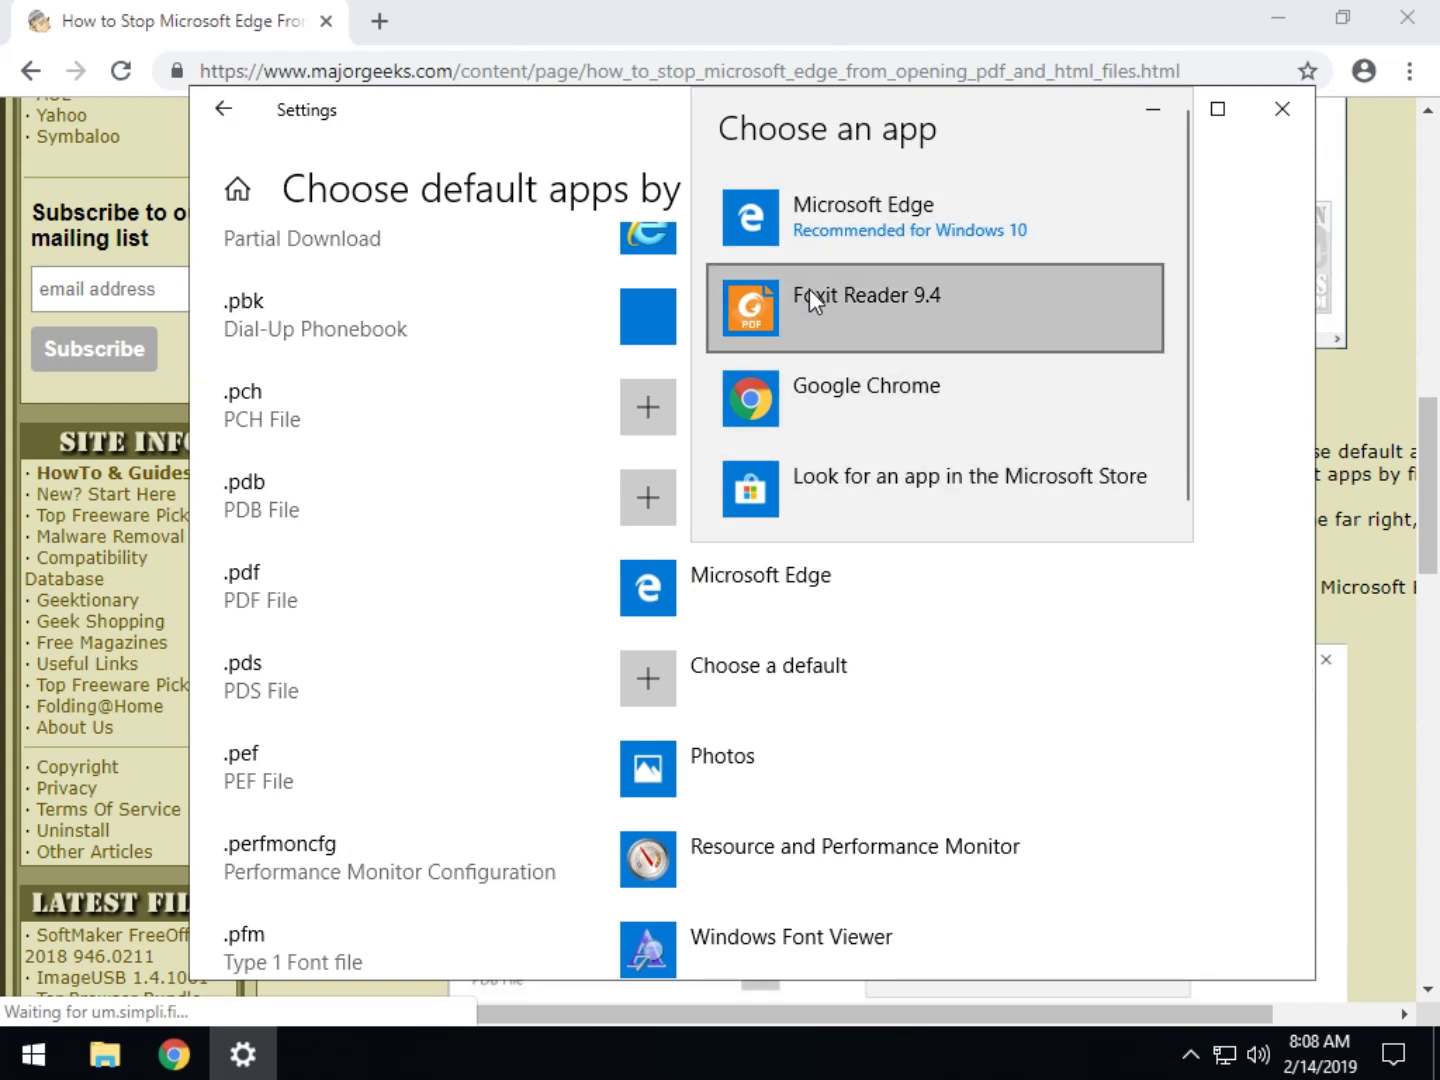
left_click(943, 297)
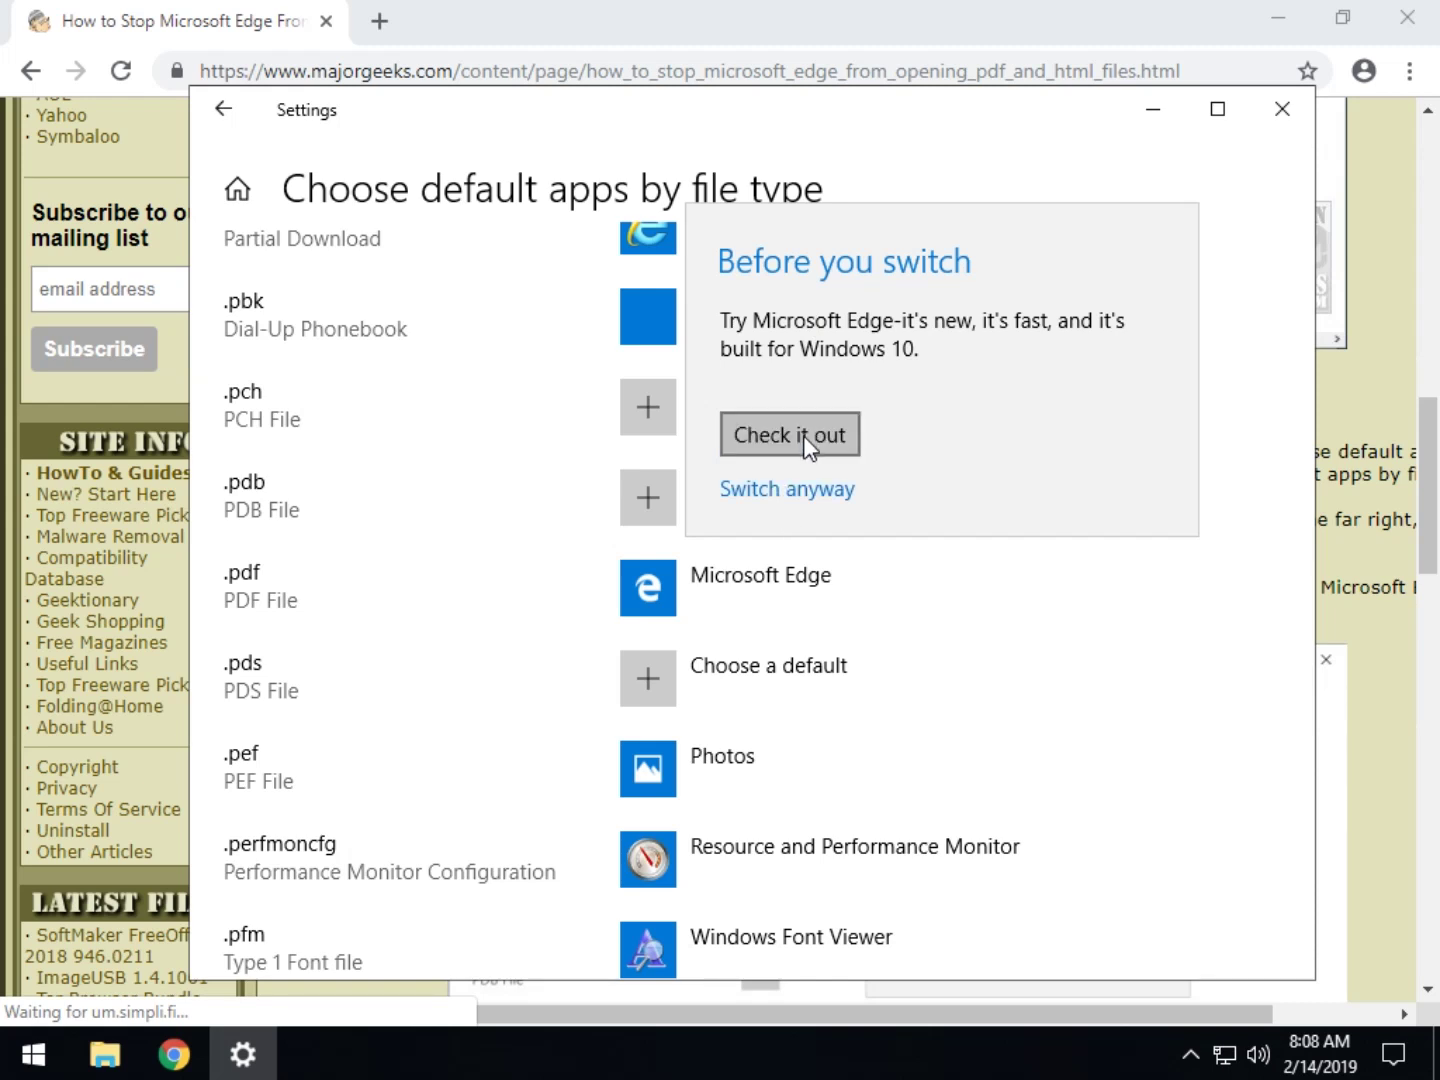
left_click(794, 492)
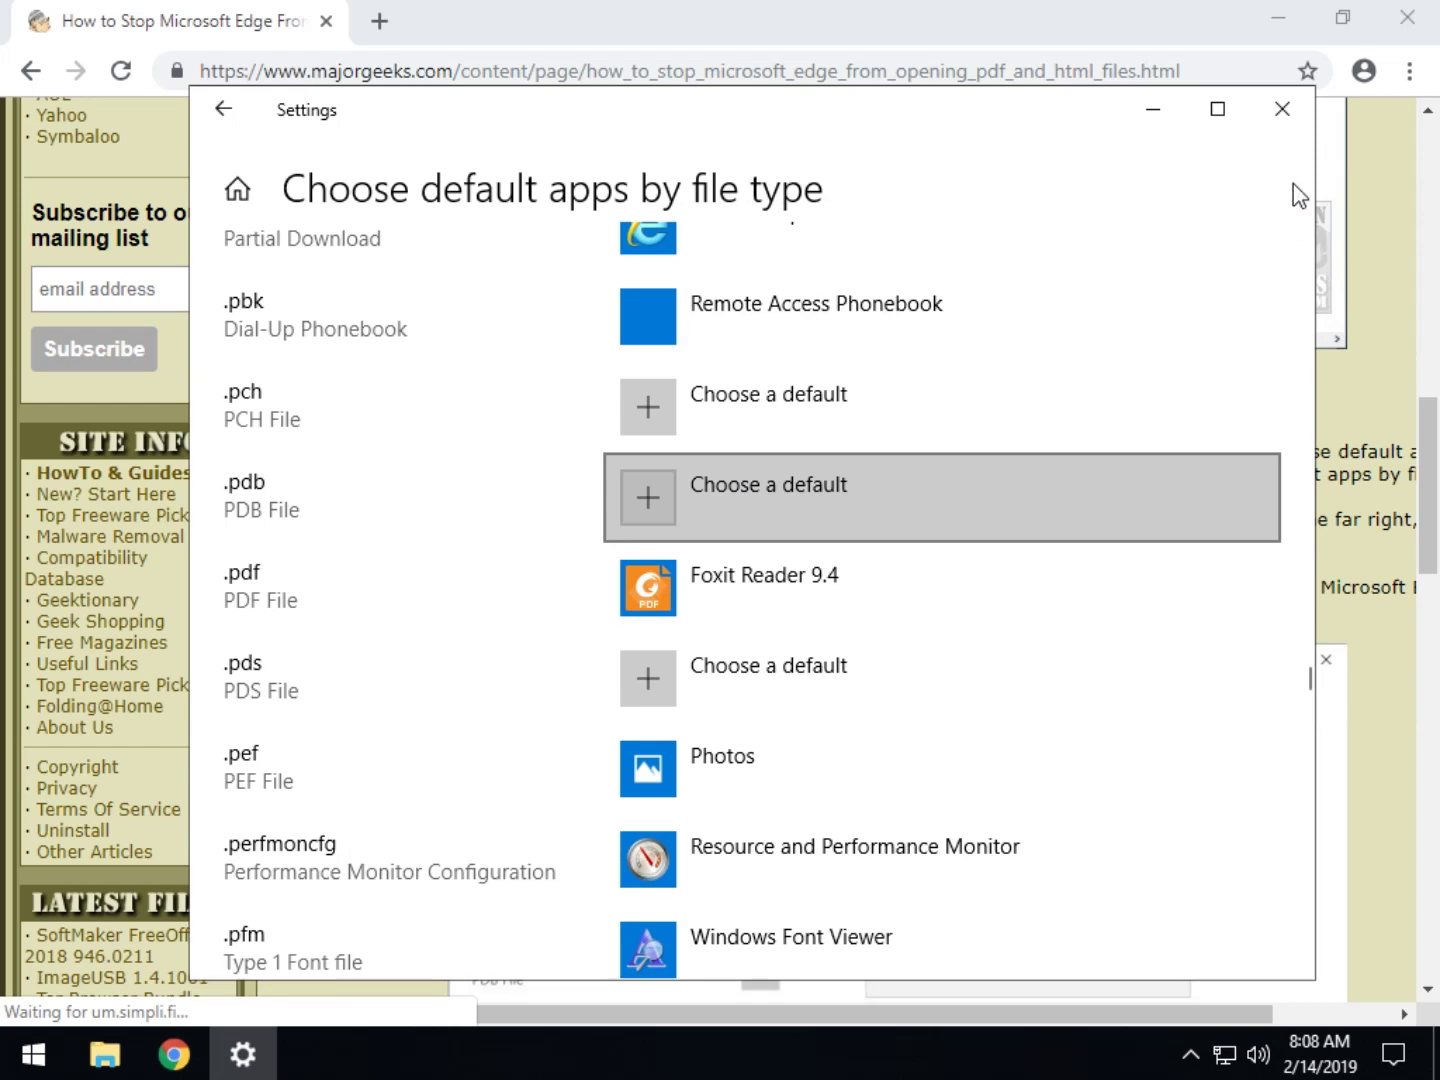
Close the Settings window and scroll the MajorGeeks article back up to the top.
left_click(1282, 108)
scroll(698, 530, "down", 4)
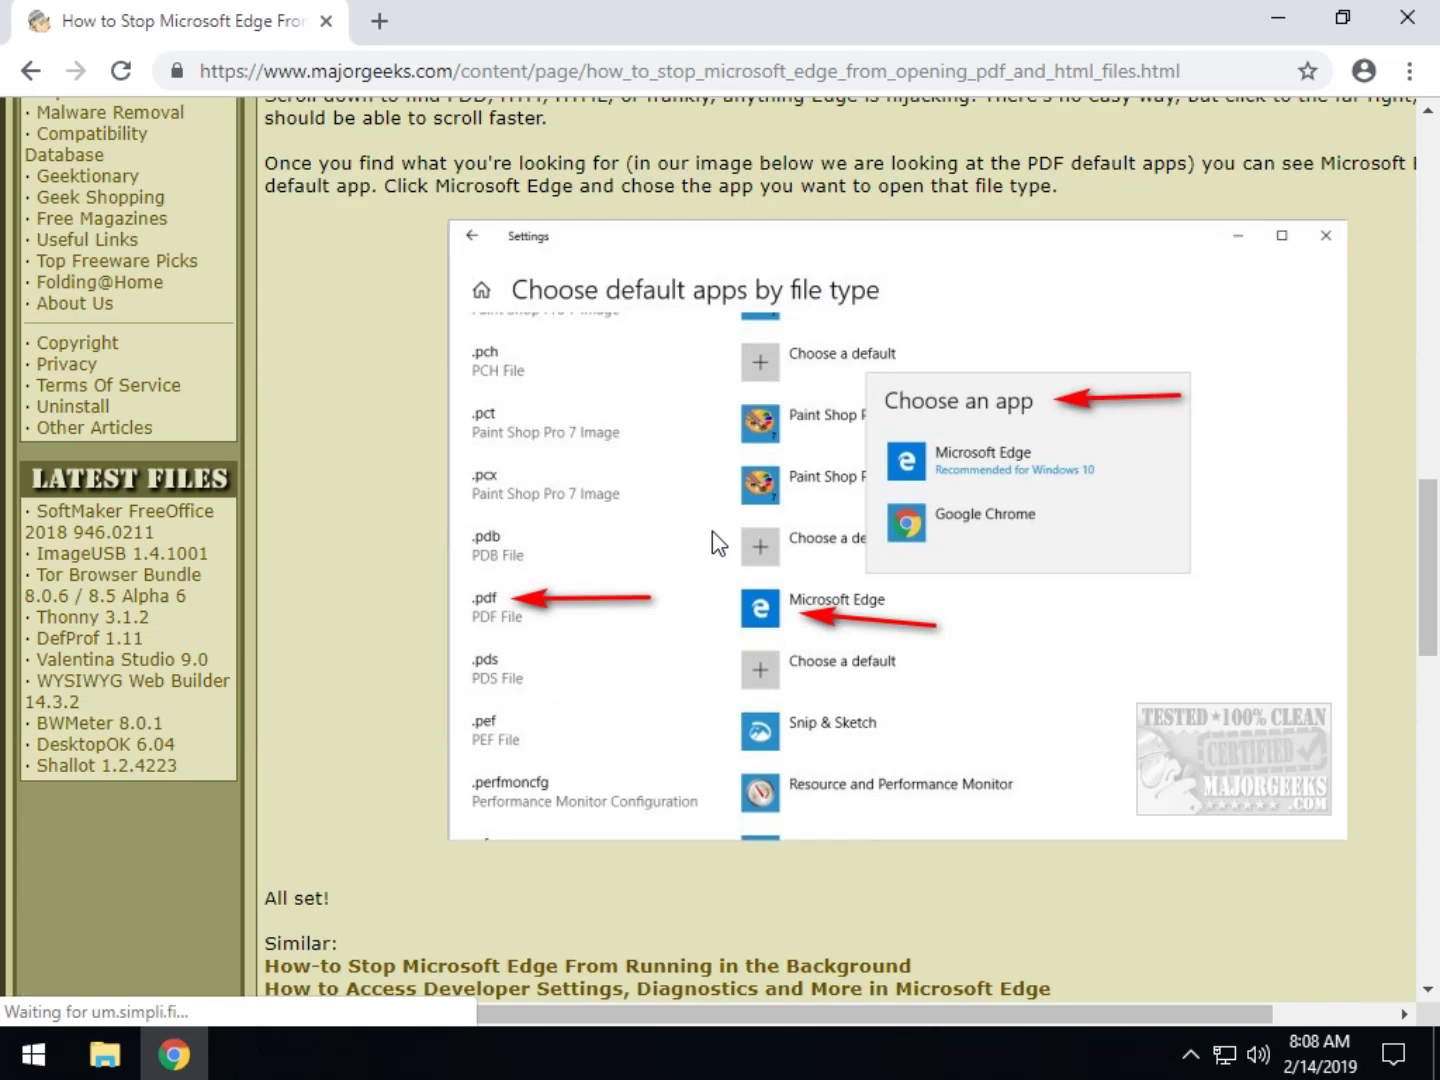
scroll(497, 429, "up", 3)
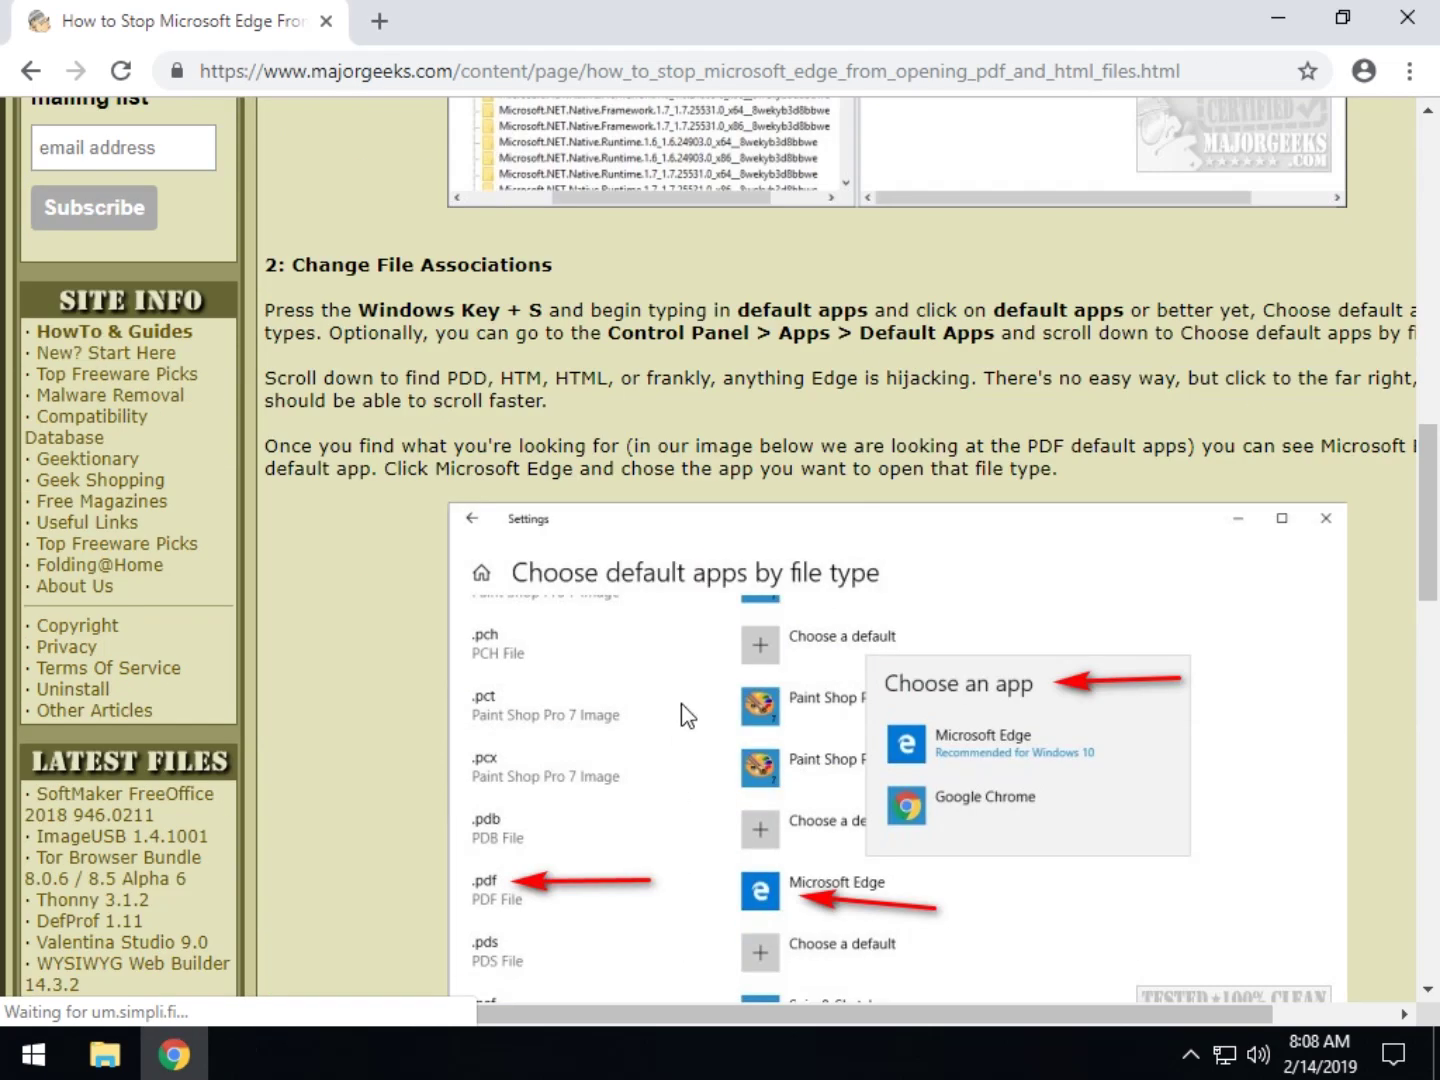
scroll(685, 710, "down", 4)
scroll(591, 761, "up", 11)
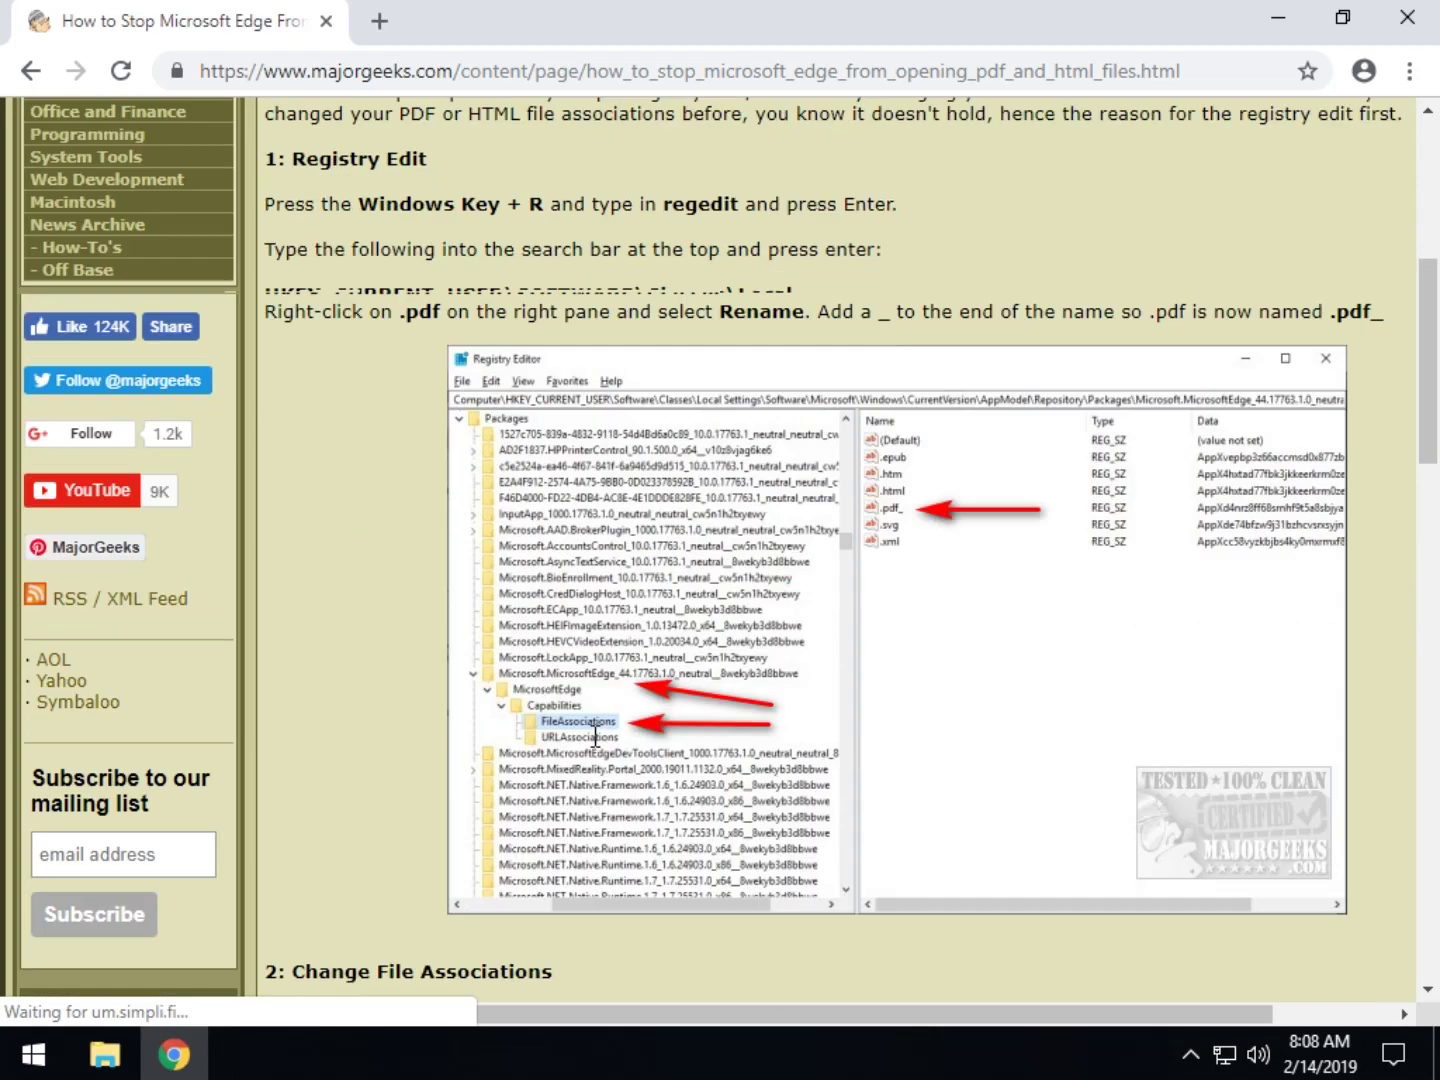
scroll(515, 505, "up", 5)
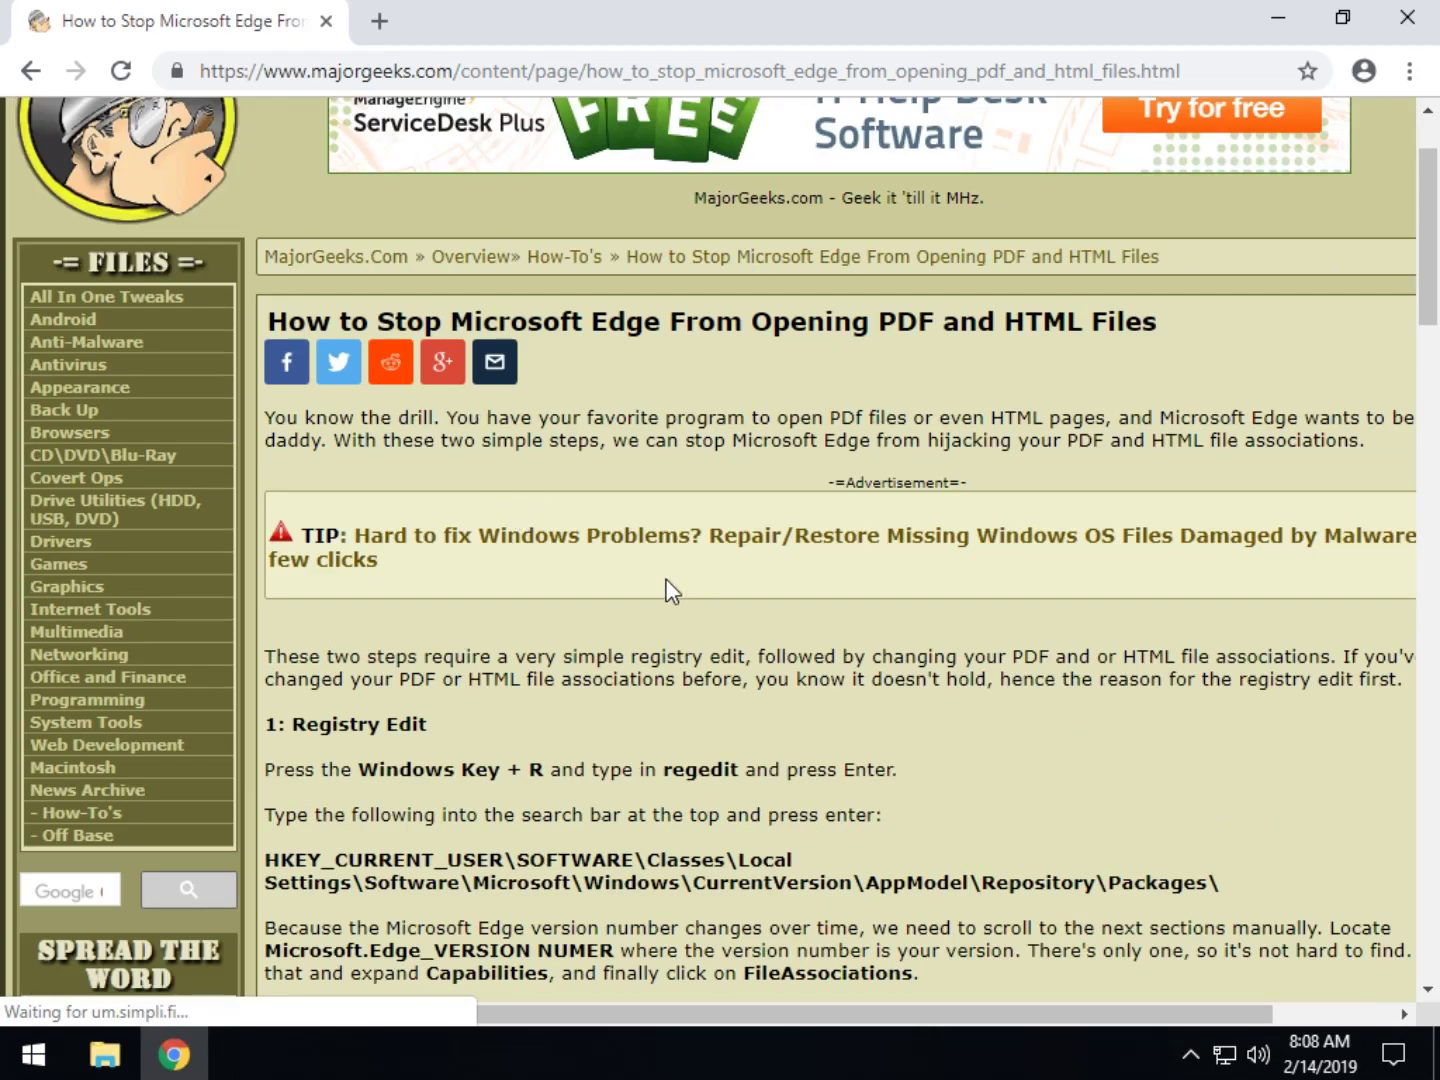
scroll(691, 505, "up", 2)
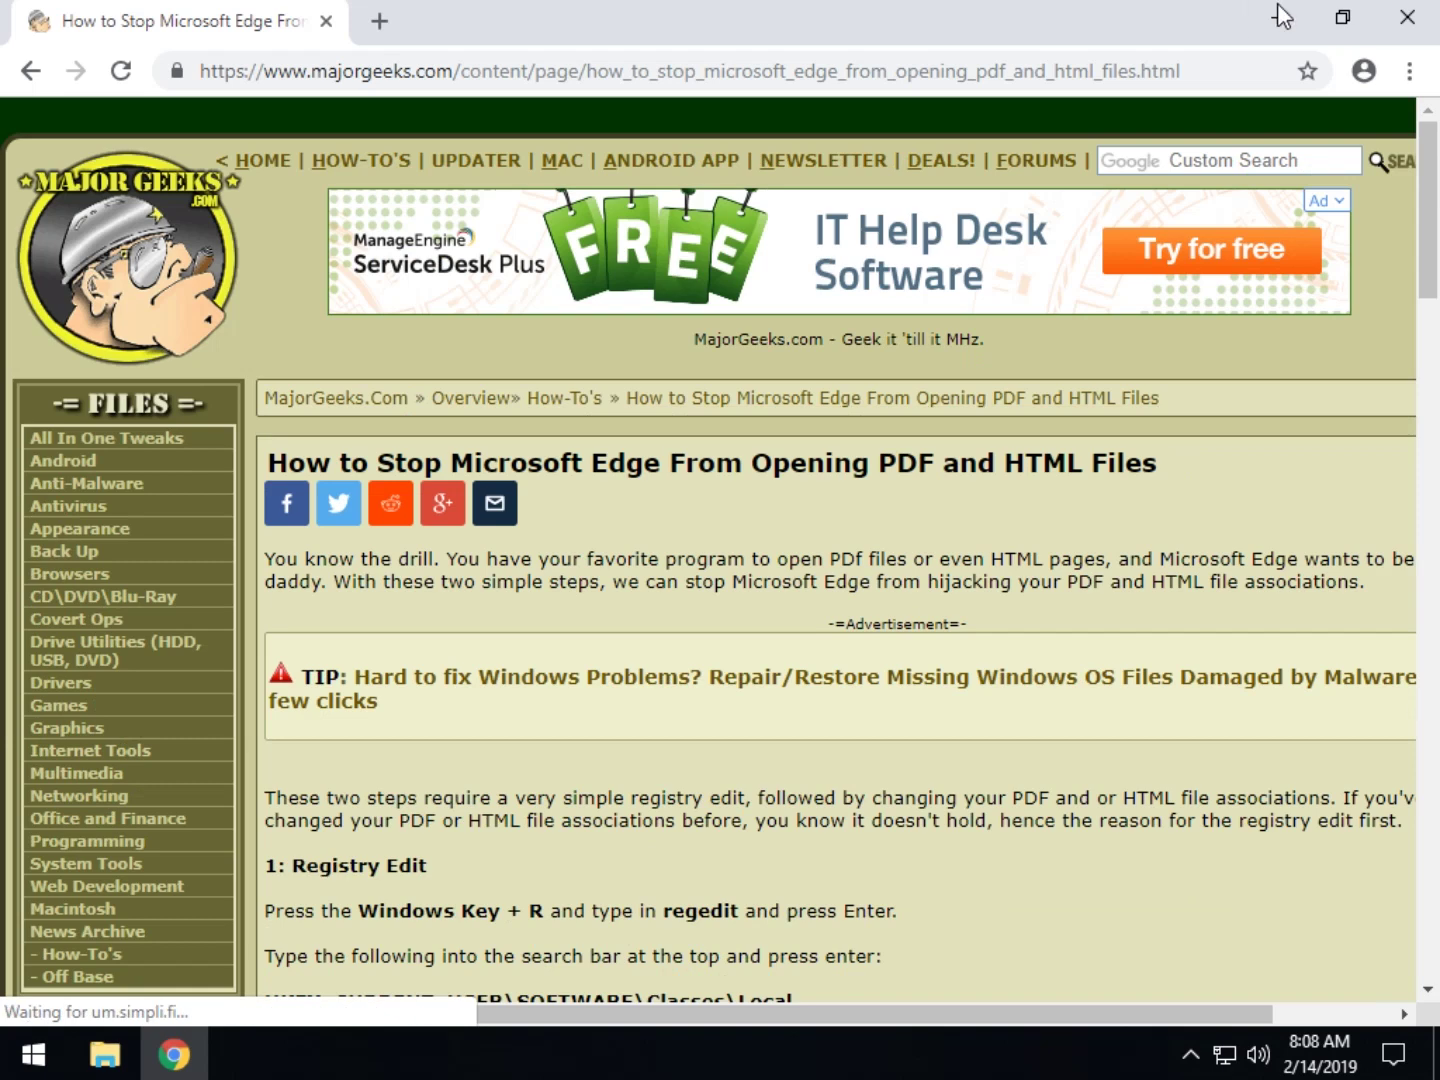
Open sample.pdf from the desktop to verify it launches in Foxit Reader, then close Foxit.
left_click(1279, 12)
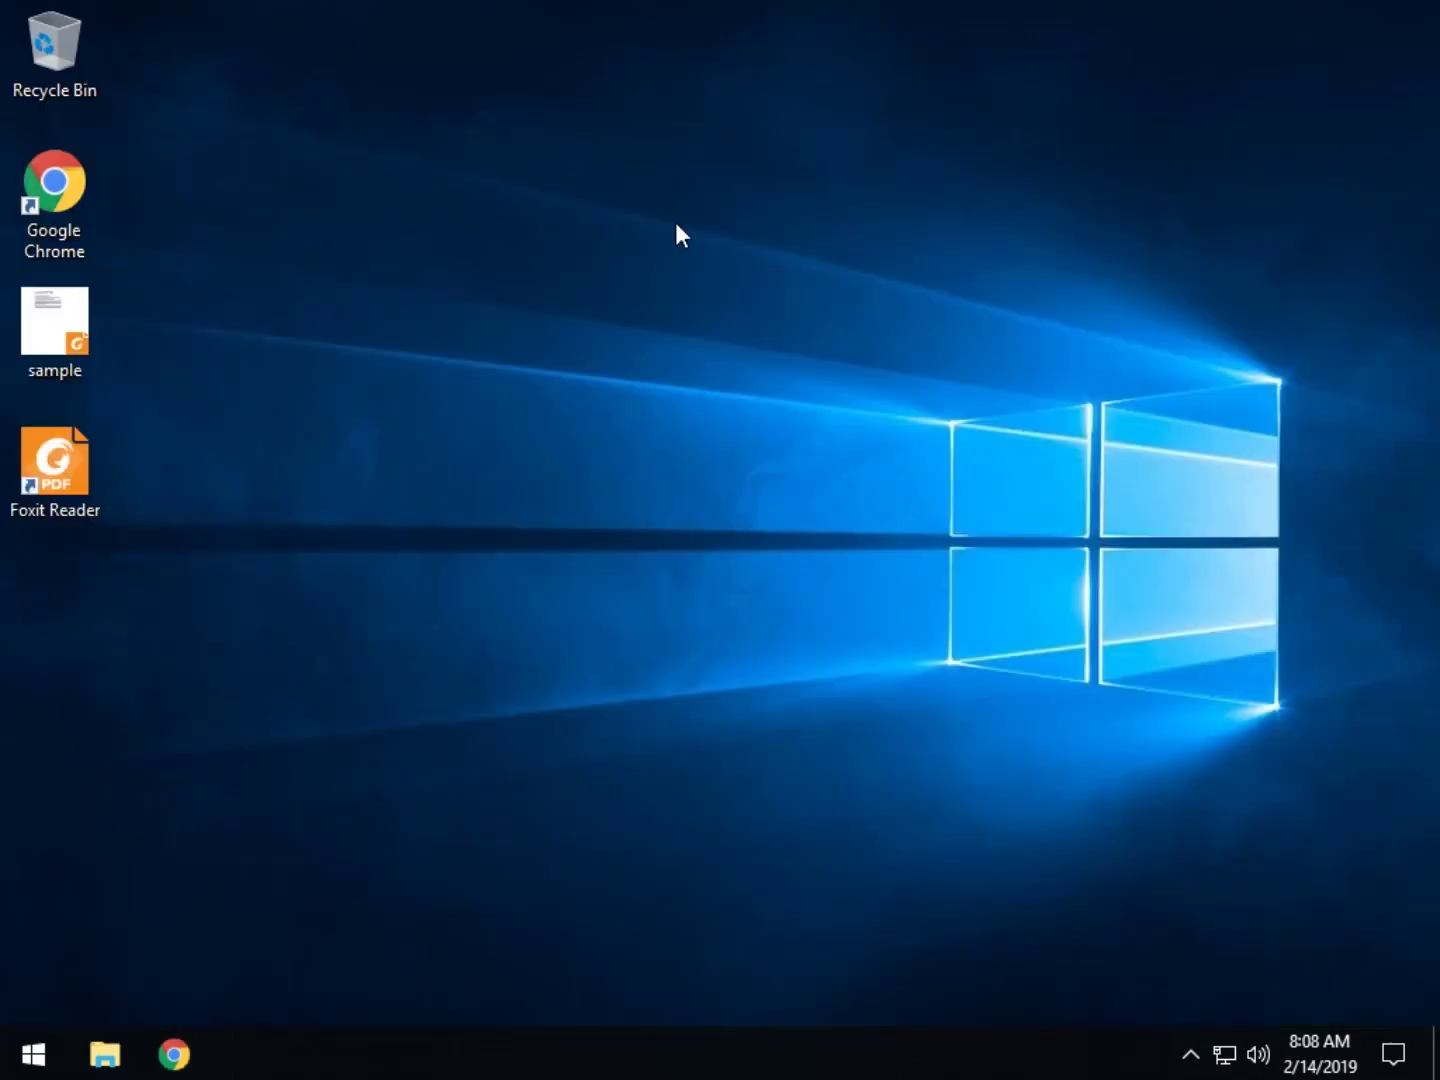
double_click(89, 312)
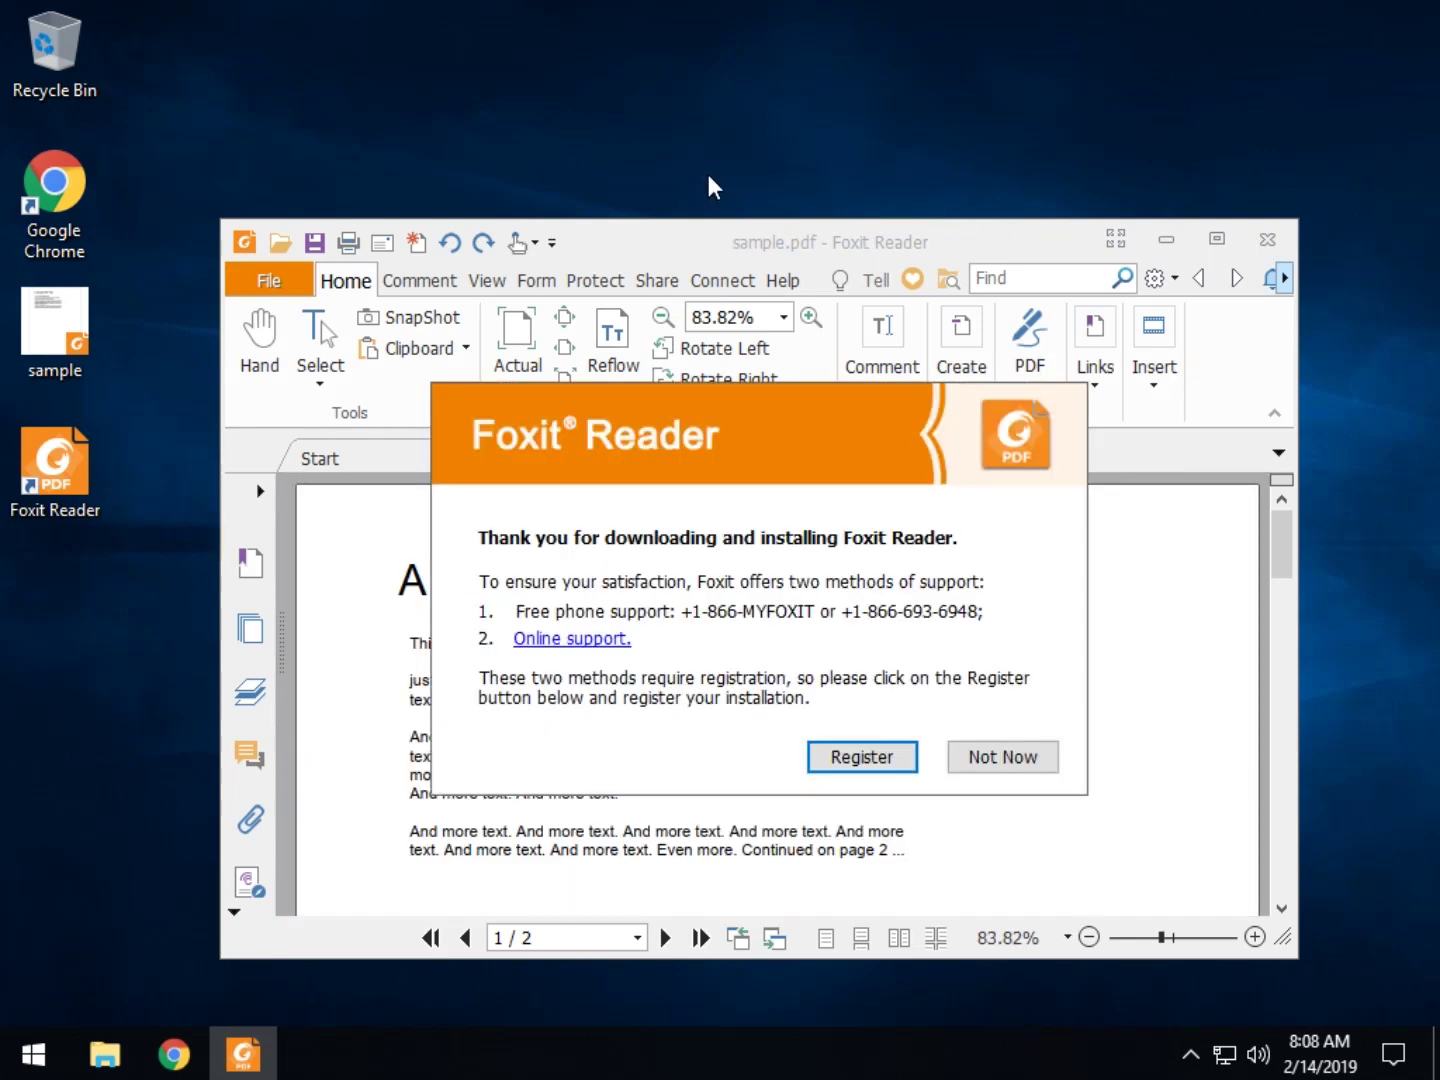
left_click(1018, 762)
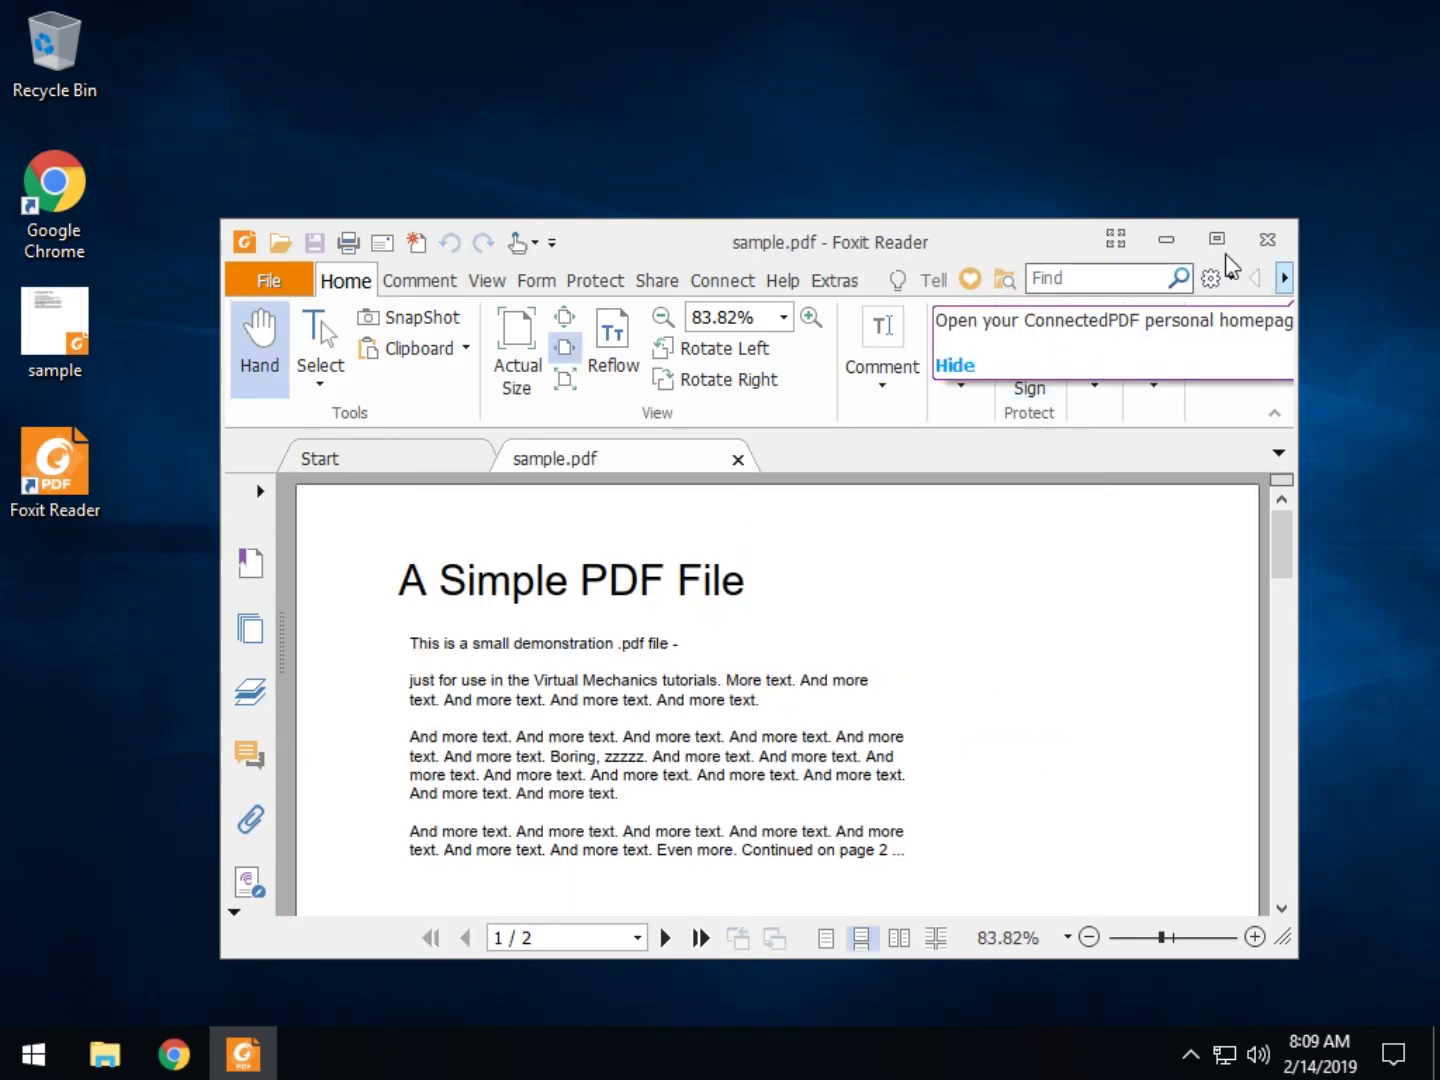
left_click(1267, 239)
left_click(180, 1060)
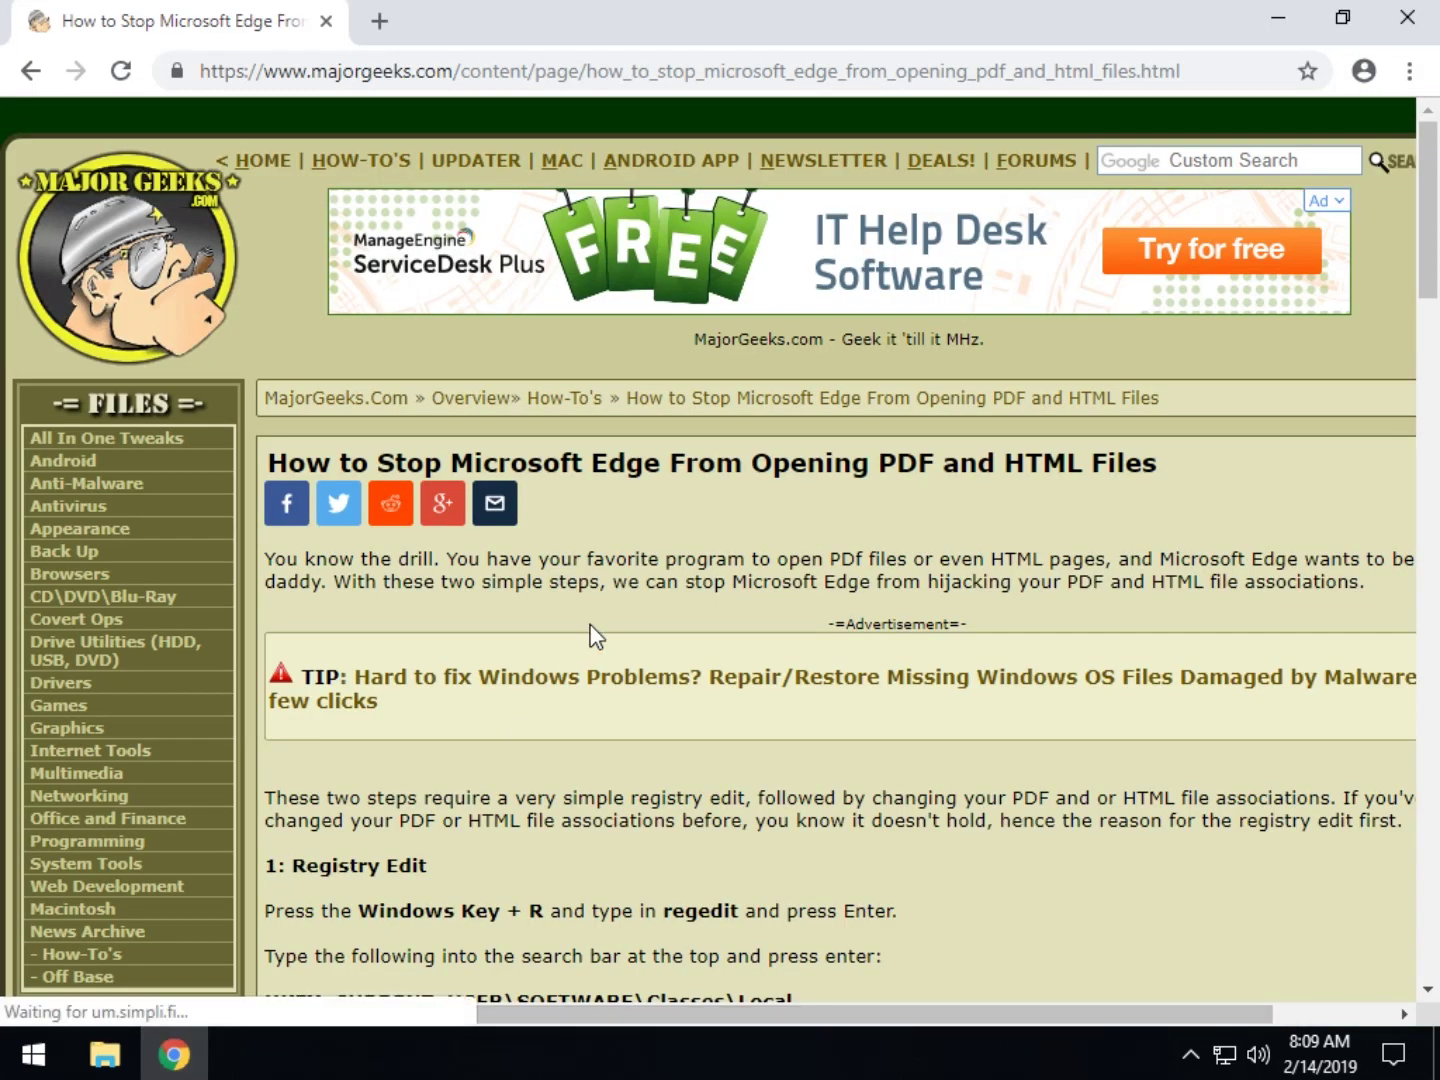
scroll(591, 610, "down", 1)
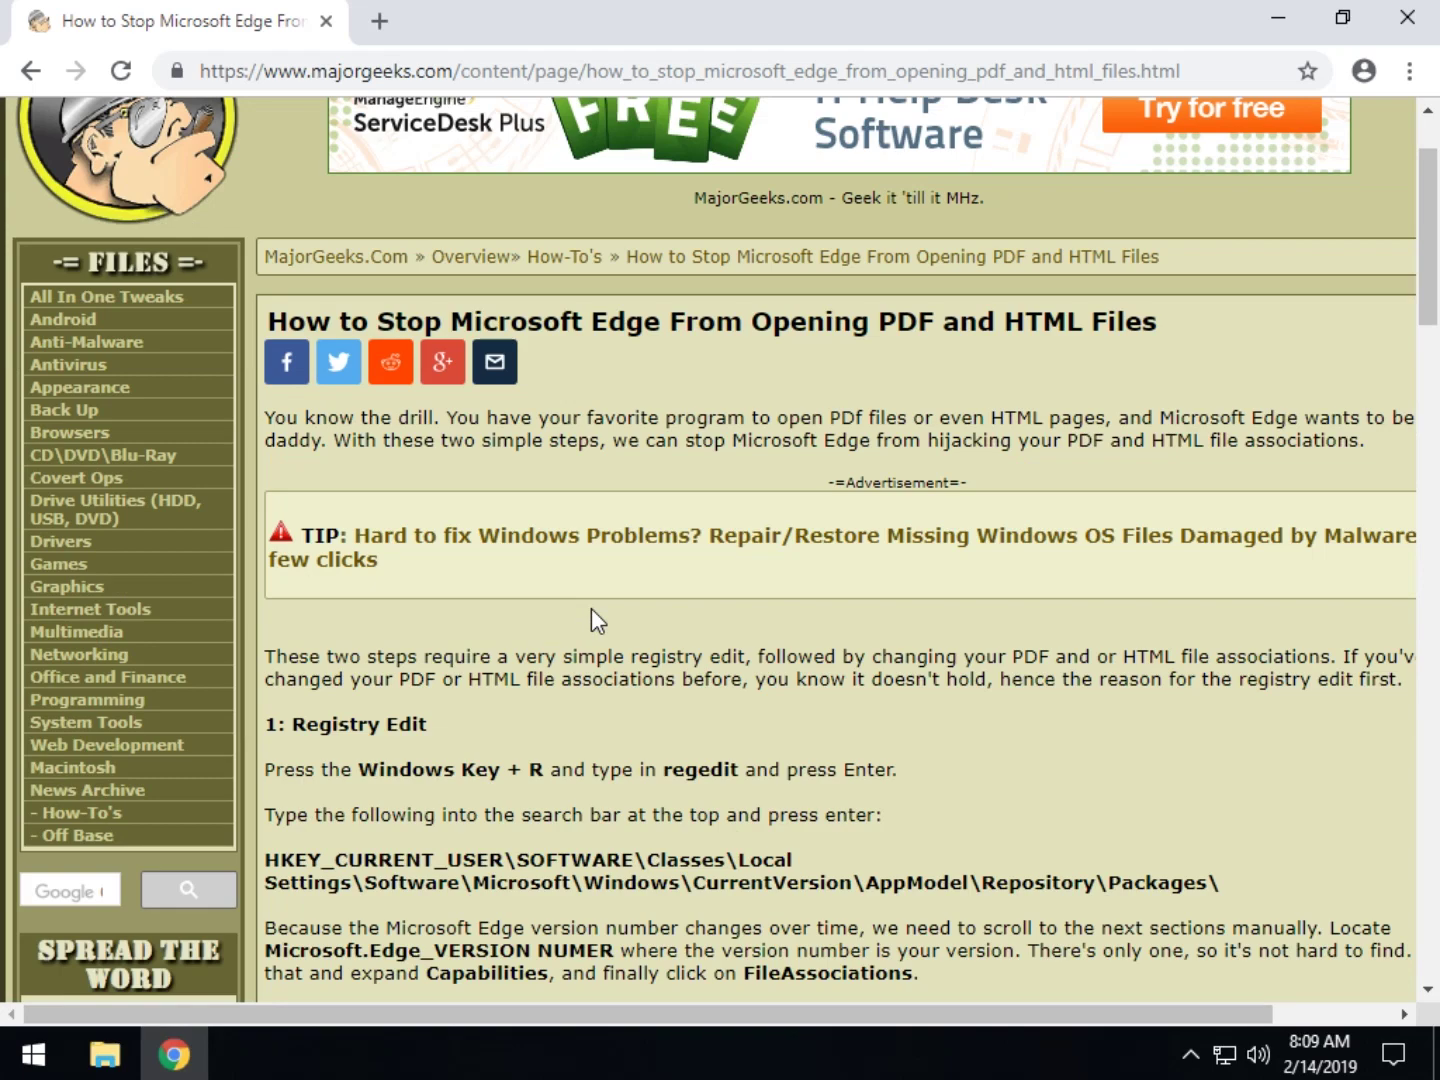
scroll(554, 624, "down", 3)
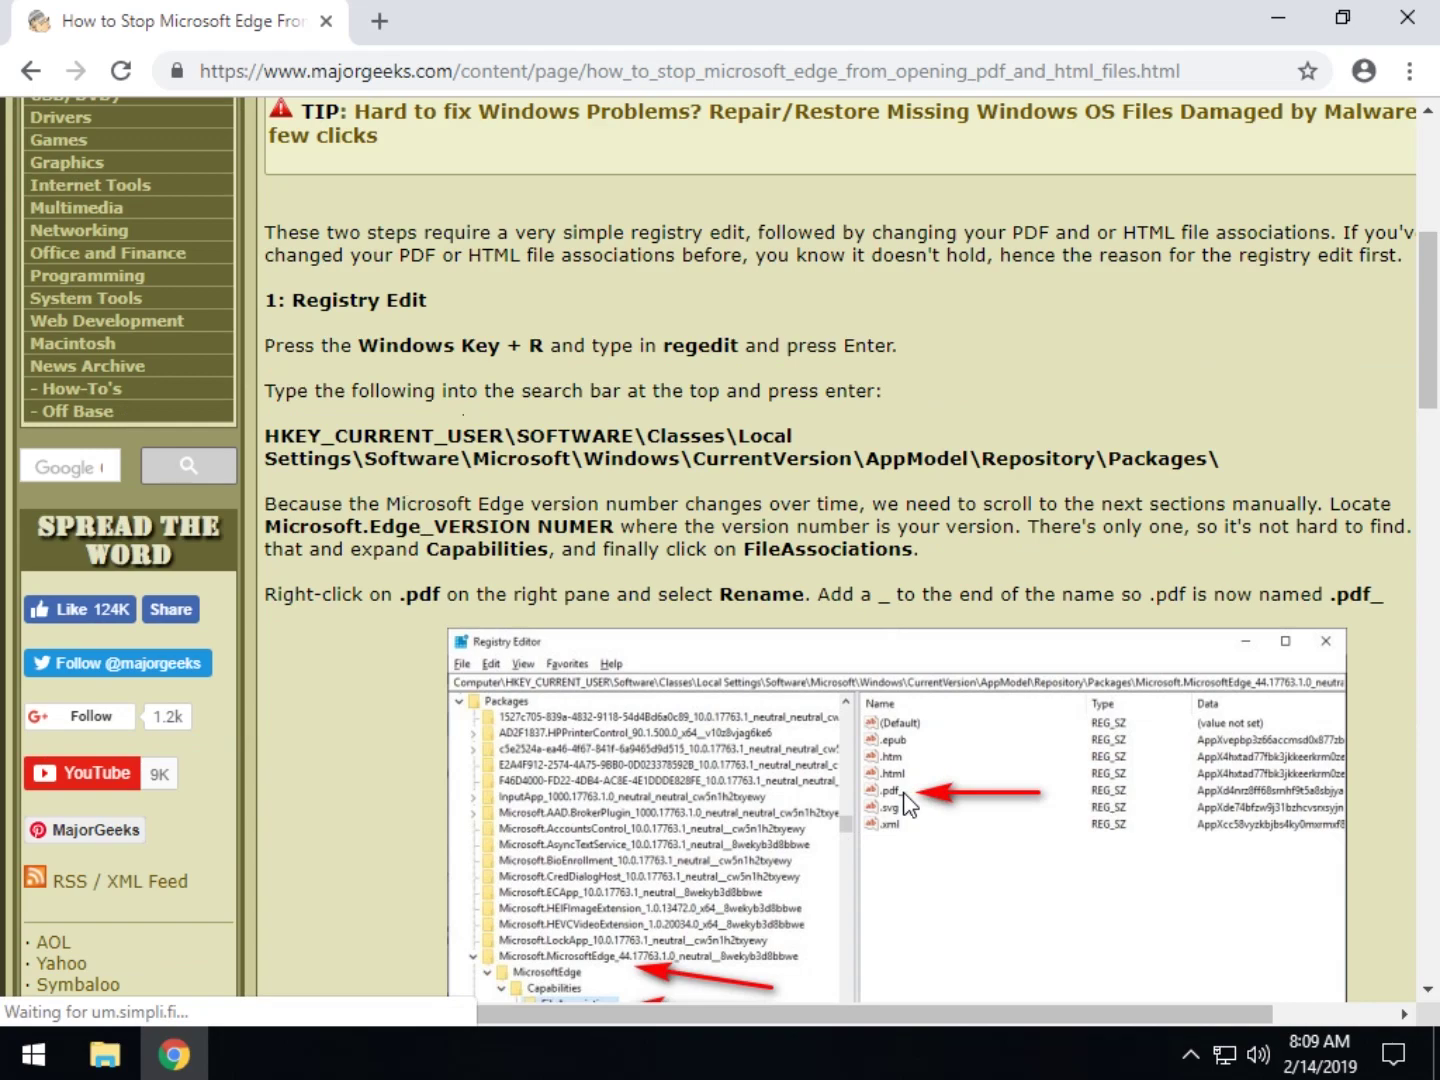
scroll(808, 535, "up", 4)
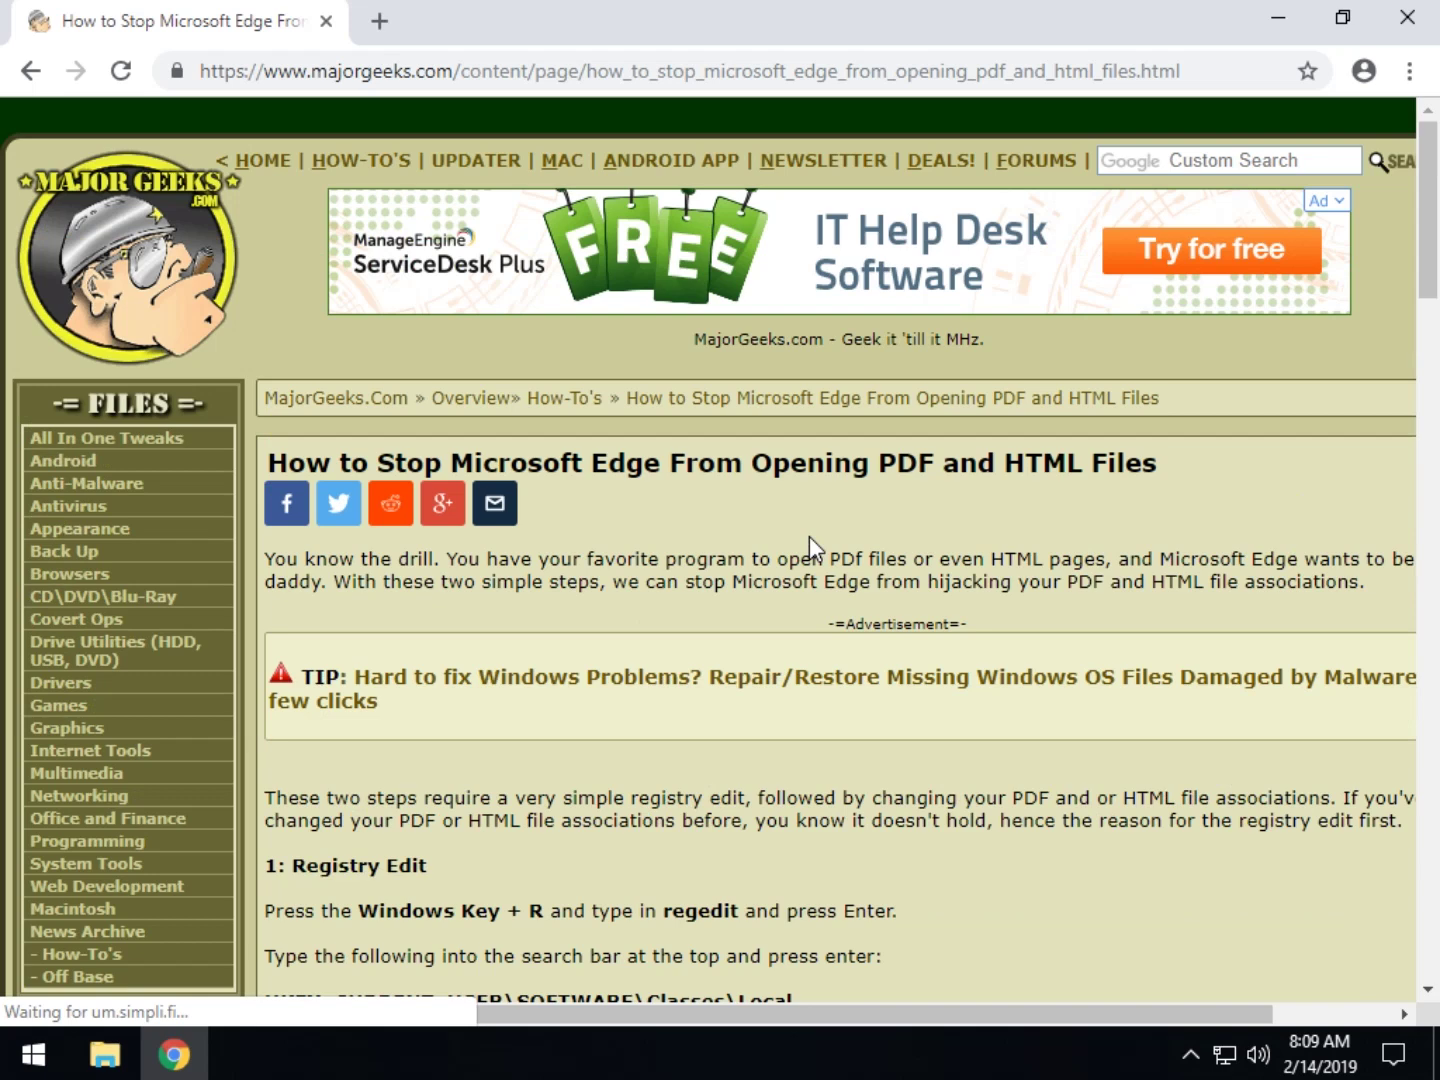